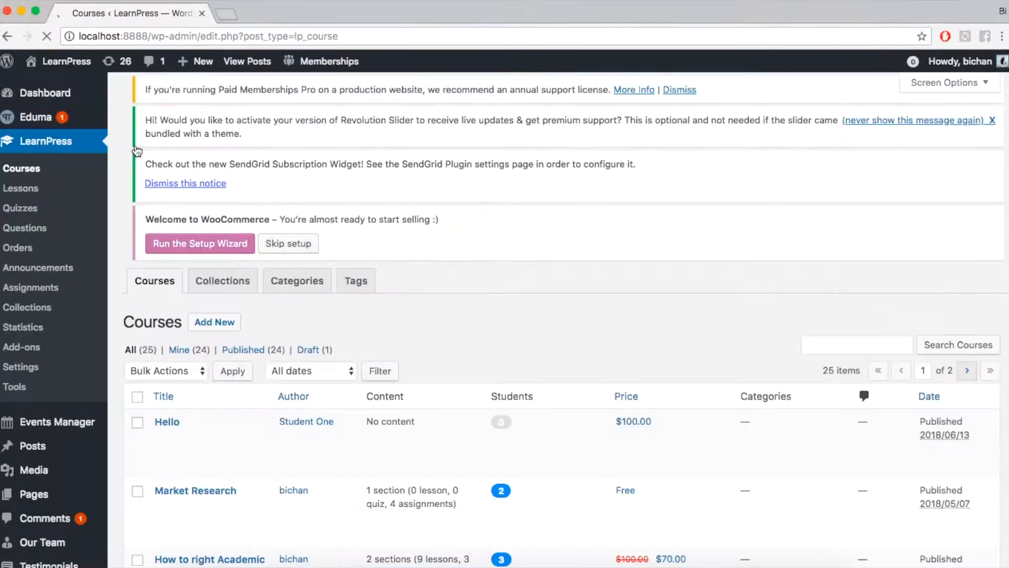
Open the Market Research course for editing and show its announcement settings
{"action": "scroll", "coordinate": [258, 331], "scroll_direction": "down", "scroll_amount": 5}
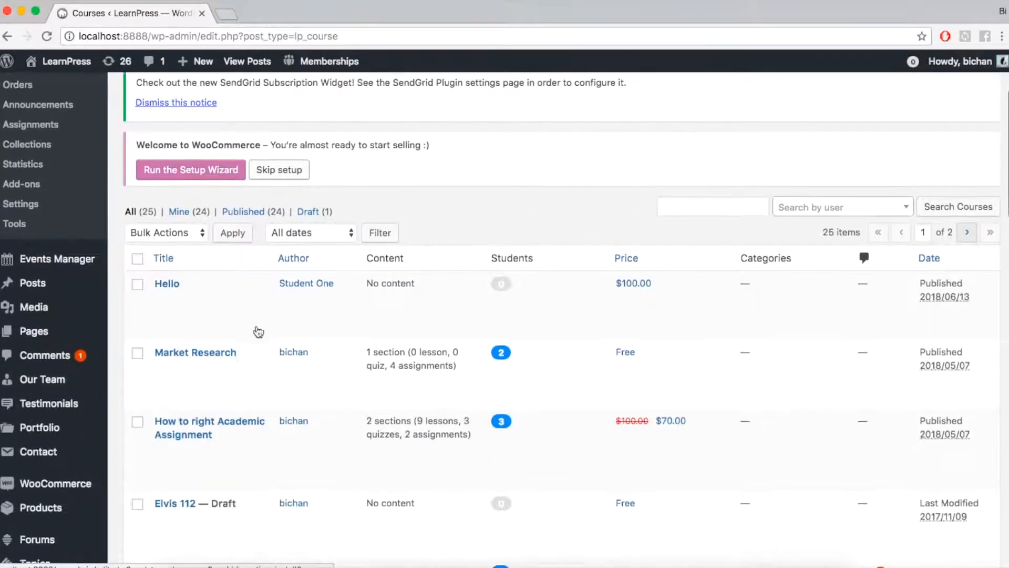
{"action": "left_click", "coordinate": [218, 355]}
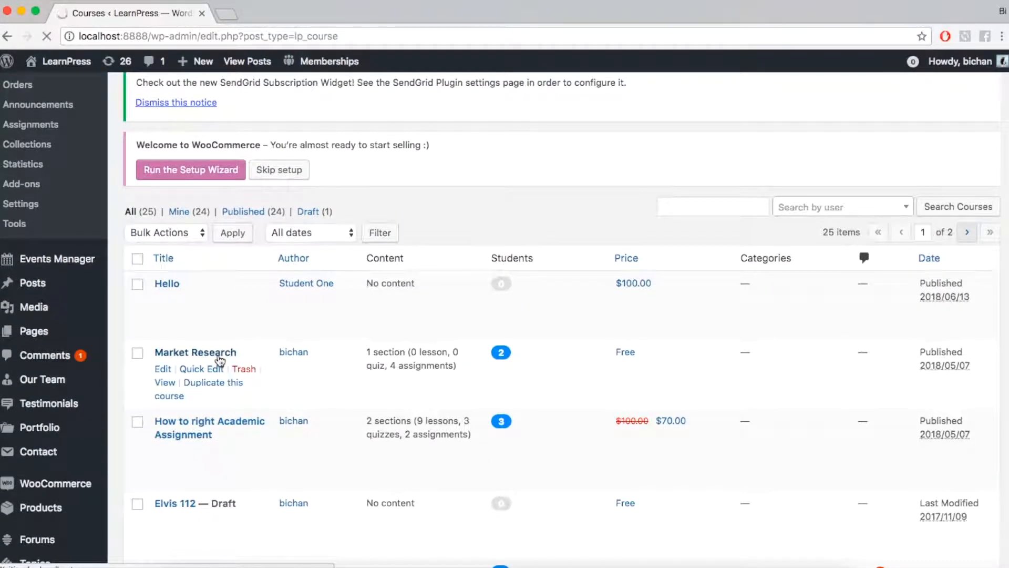
{"action": "scroll", "coordinate": [219, 352], "scroll_direction": "down", "scroll_amount": 5}
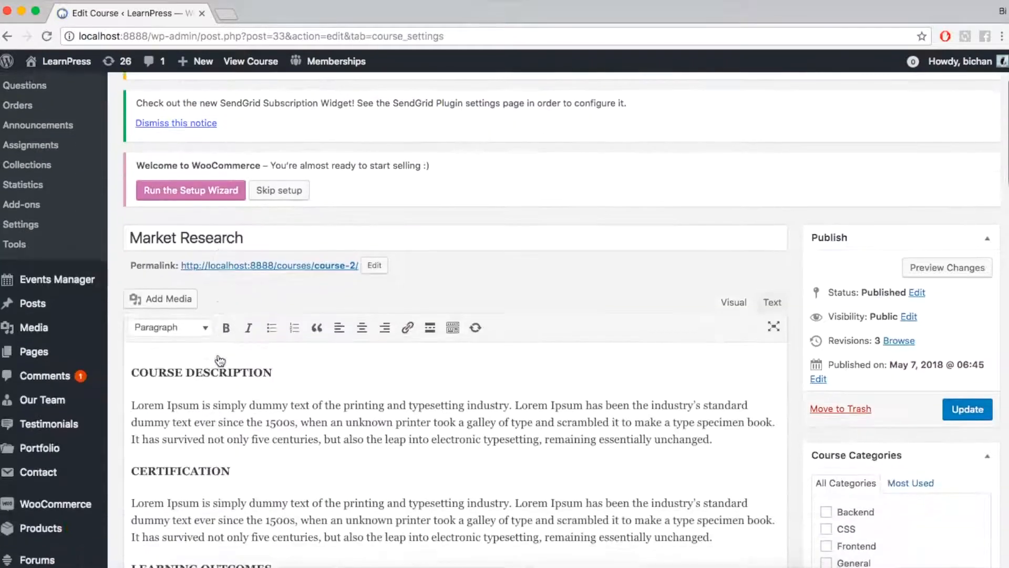
{"action": "scroll", "coordinate": [219, 351], "scroll_direction": "down", "scroll_amount": 15}
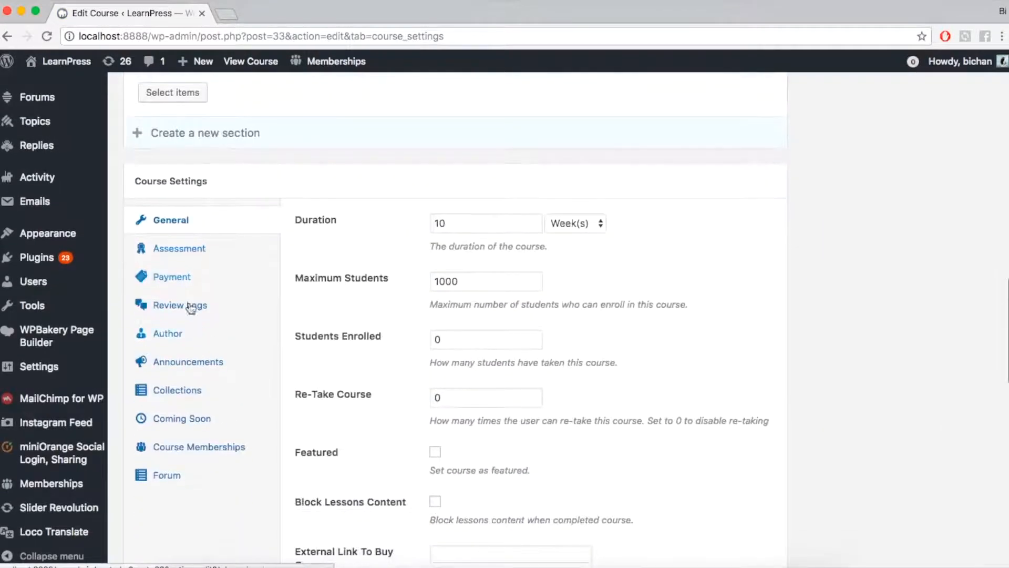
{"action": "left_click", "coordinate": [208, 365]}
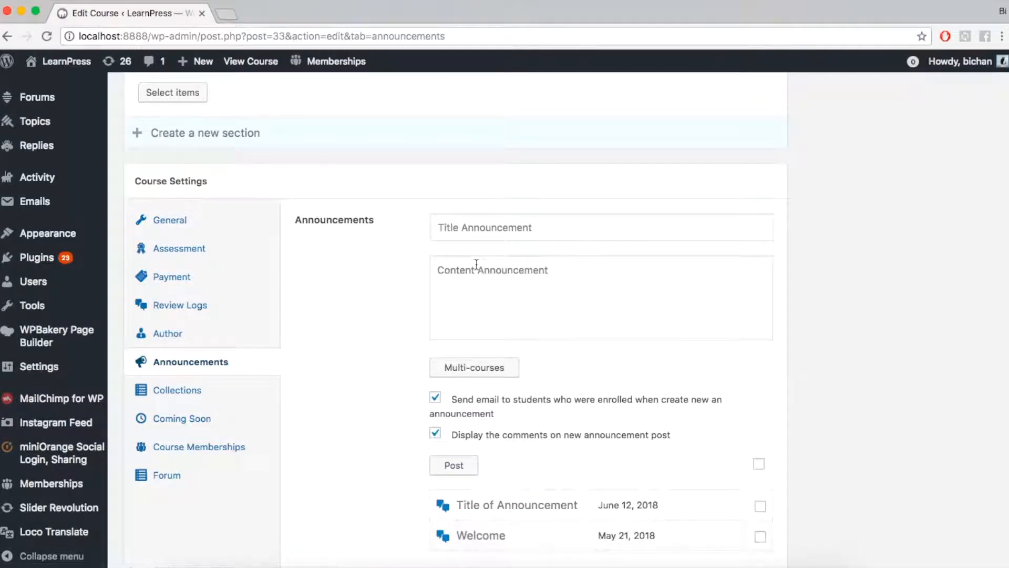
Enter a new course announcement titled "New Announcement 1" with the content "Content of Announcement ..."
{"action": "scroll", "coordinate": [476, 263], "scroll_direction": "down", "scroll_amount": 1}
{"action": "left_click", "coordinate": [484, 181]}
{"action": "type", "text": "New Announc"}
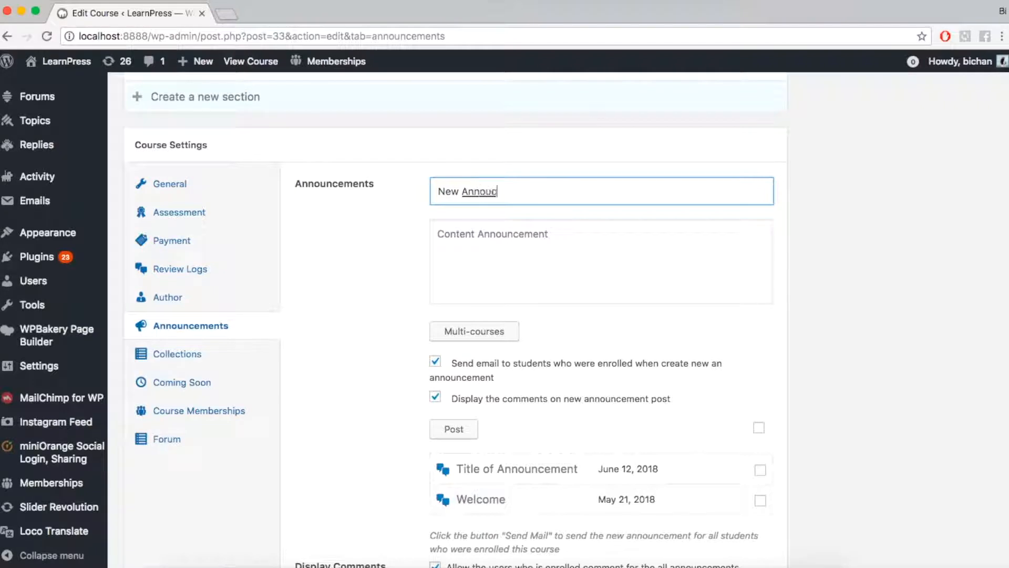
{"action": "type", "text": "ement 1"}
{"action": "key", "text": "Tab"}
{"action": "type", "text": "Content of A"}
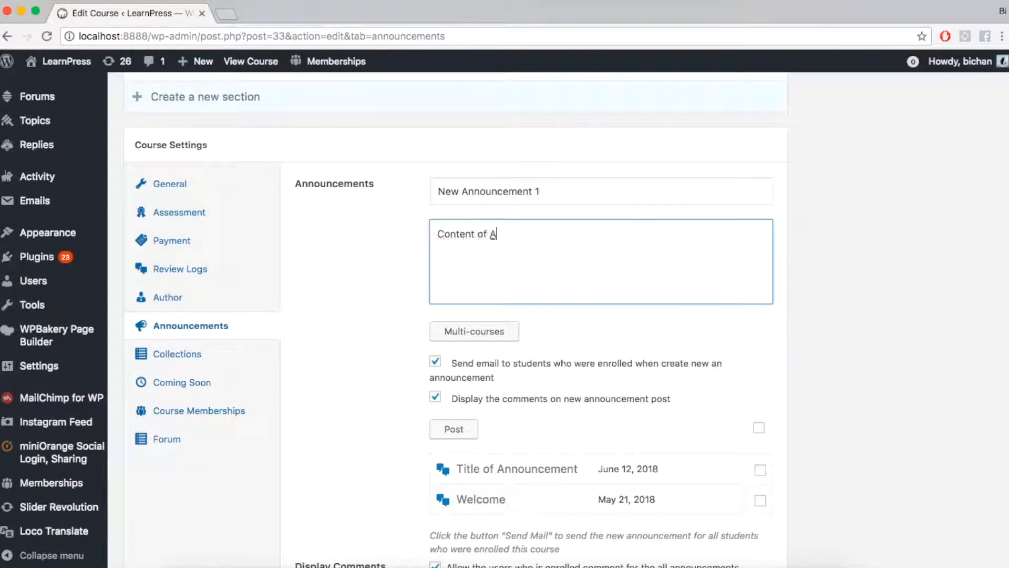
{"action": "type", "text": "nnouncement ..."}
{"action": "scroll", "coordinate": [515, 282], "scroll_direction": "down", "scroll_amount": 2}
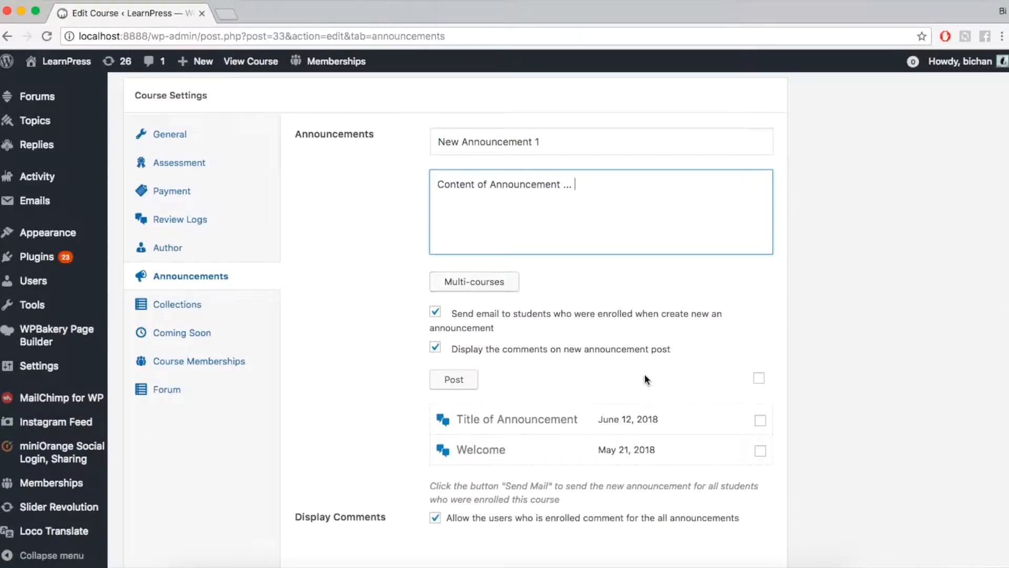
{"action": "left_click", "coordinate": [434, 313]}
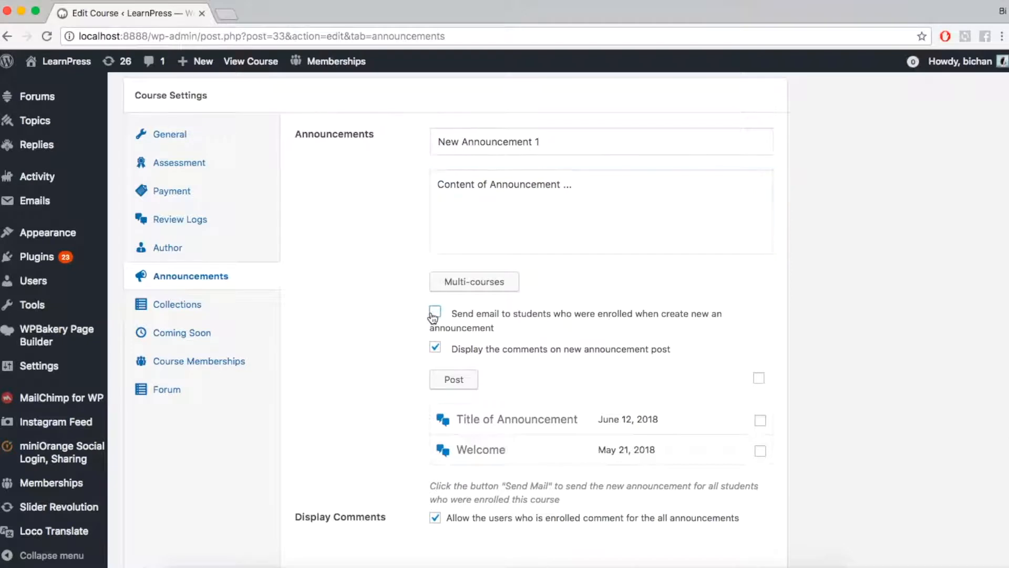
{"action": "double_click", "coordinate": [442, 346]}
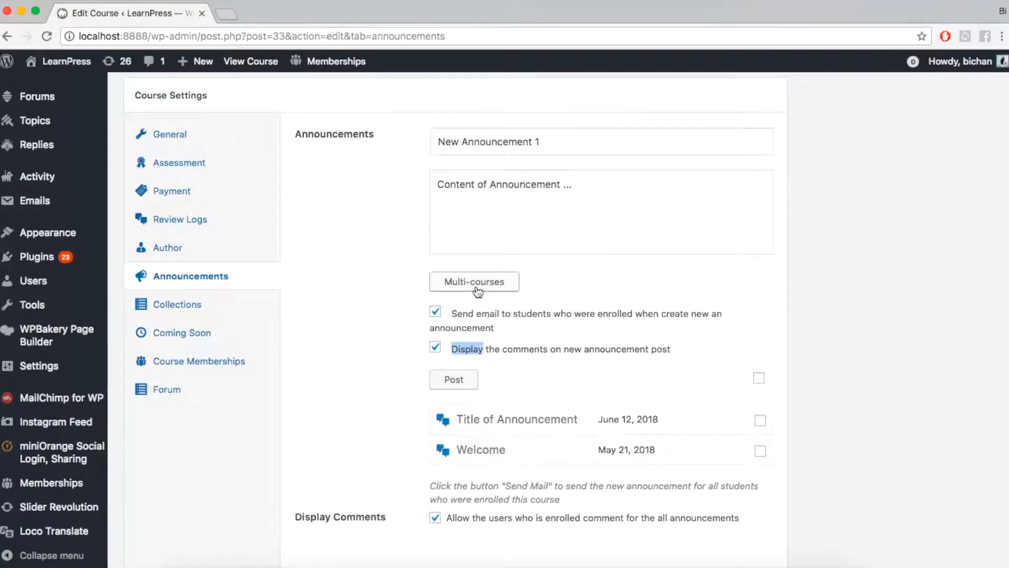
{"action": "left_click", "coordinate": [511, 320]}
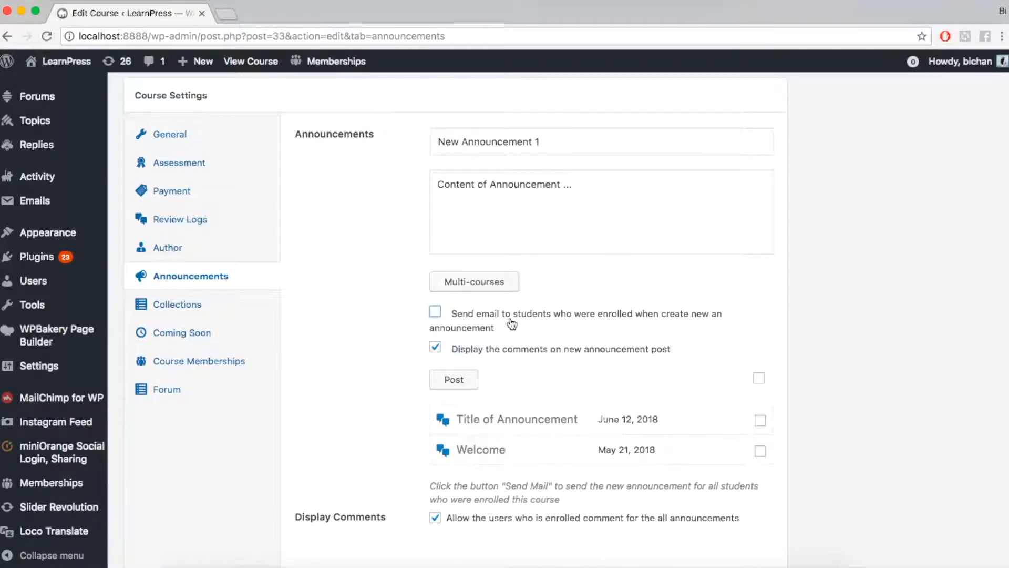
{"action": "left_click", "coordinate": [435, 312]}
Add the course "Introduction LearnPress – the best LMS plugin for WordPress" to the new announcement
{"action": "left_click", "coordinate": [484, 284]}
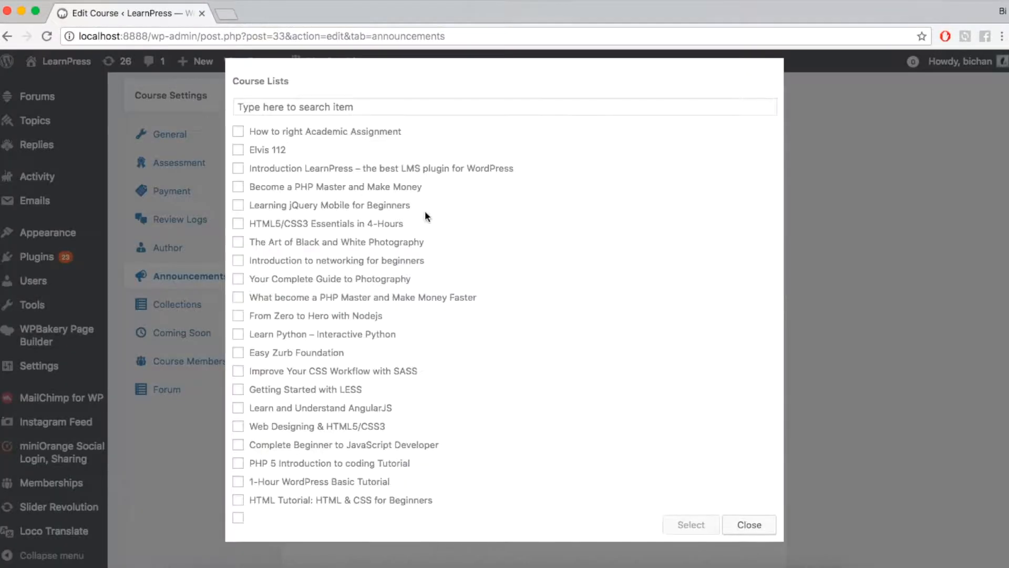
{"action": "left_click", "coordinate": [337, 169]}
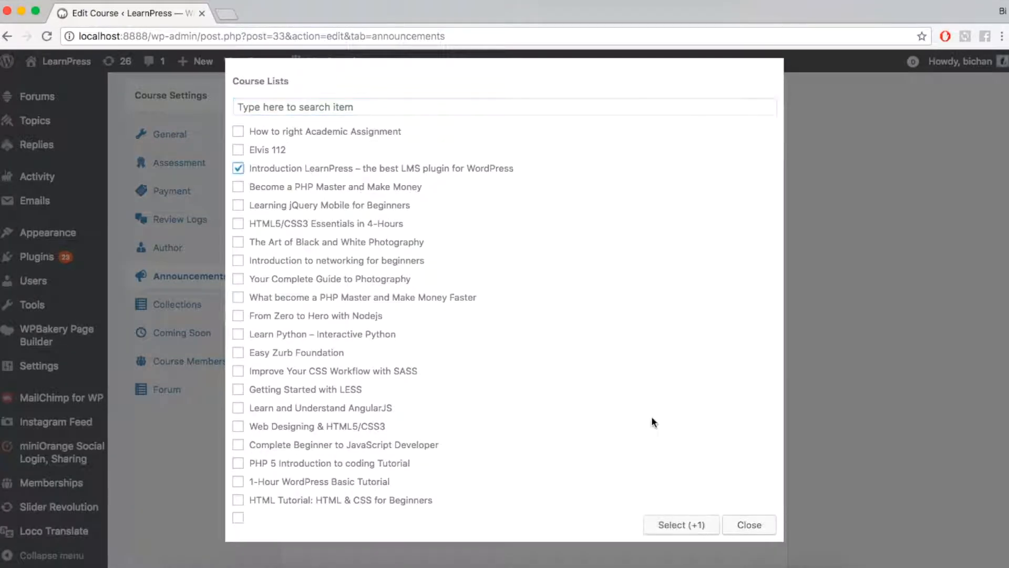
{"action": "left_click", "coordinate": [681, 525]}
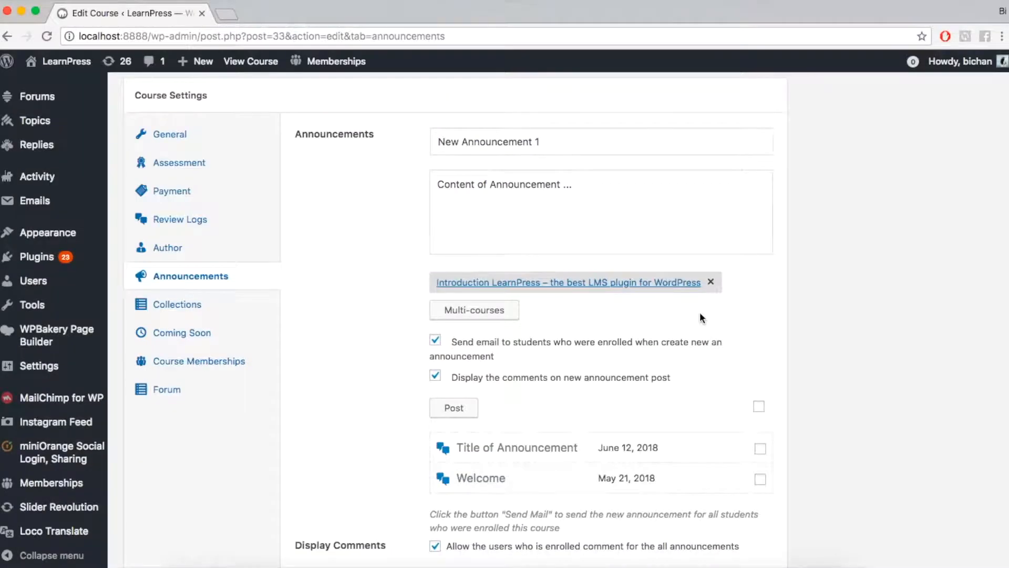
Post the new announcement and send its email to the enrolled students
{"action": "scroll", "coordinate": [700, 314], "scroll_direction": "down", "scroll_amount": 3}
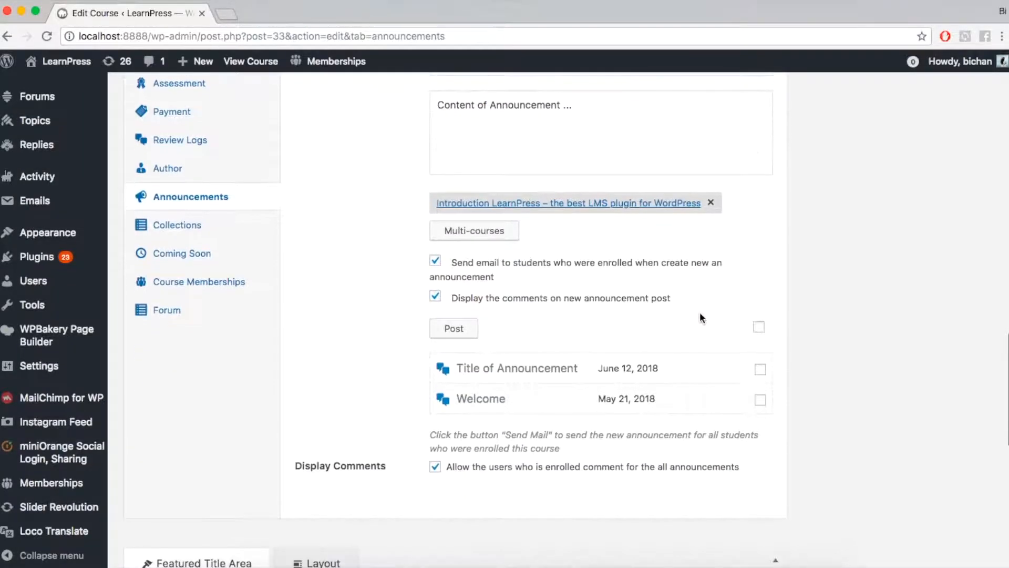
{"action": "left_click", "coordinate": [455, 330]}
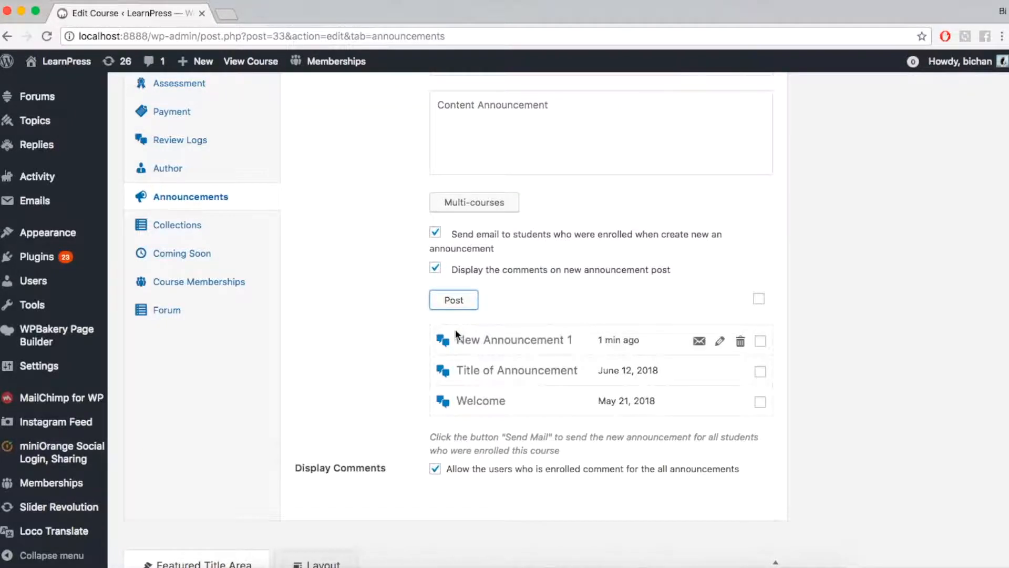
{"action": "scroll", "coordinate": [455, 329], "scroll_direction": "down", "scroll_amount": 1}
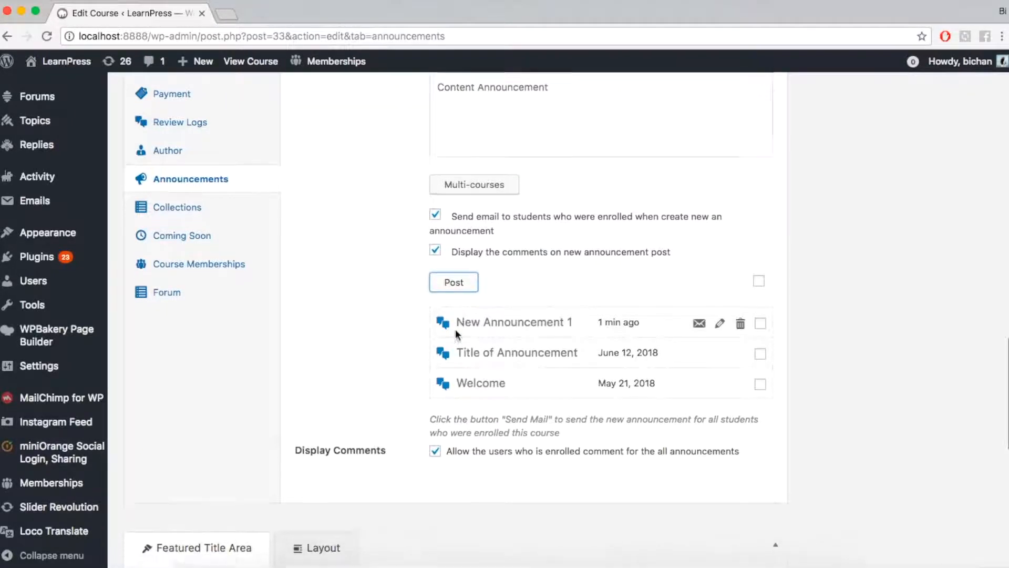
{"action": "left_click", "coordinate": [700, 322]}
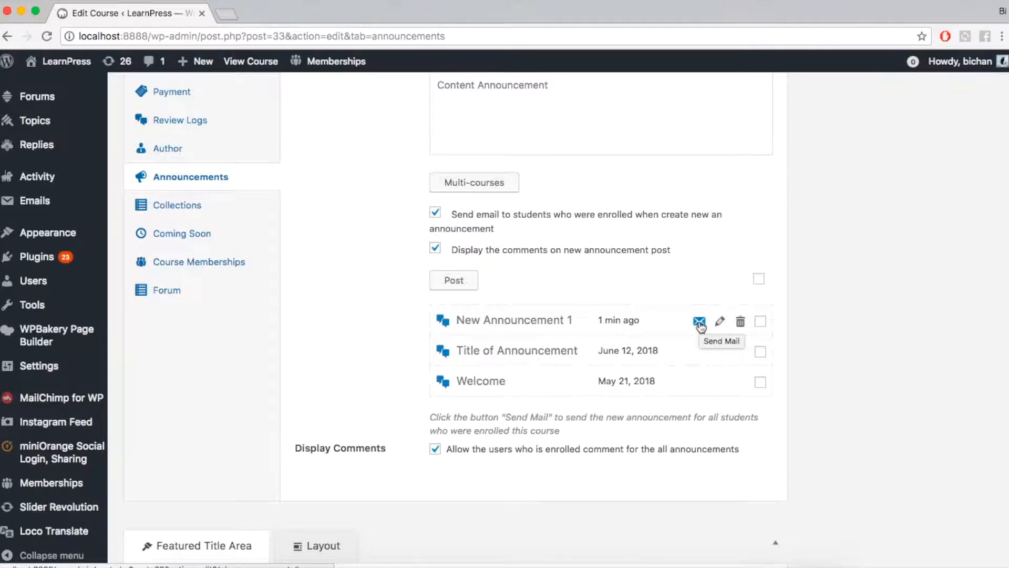
Open the SendGrid plugin's settings page in the WordPress admin
{"action": "scroll", "coordinate": [701, 326], "scroll_direction": "down", "scroll_amount": 2}
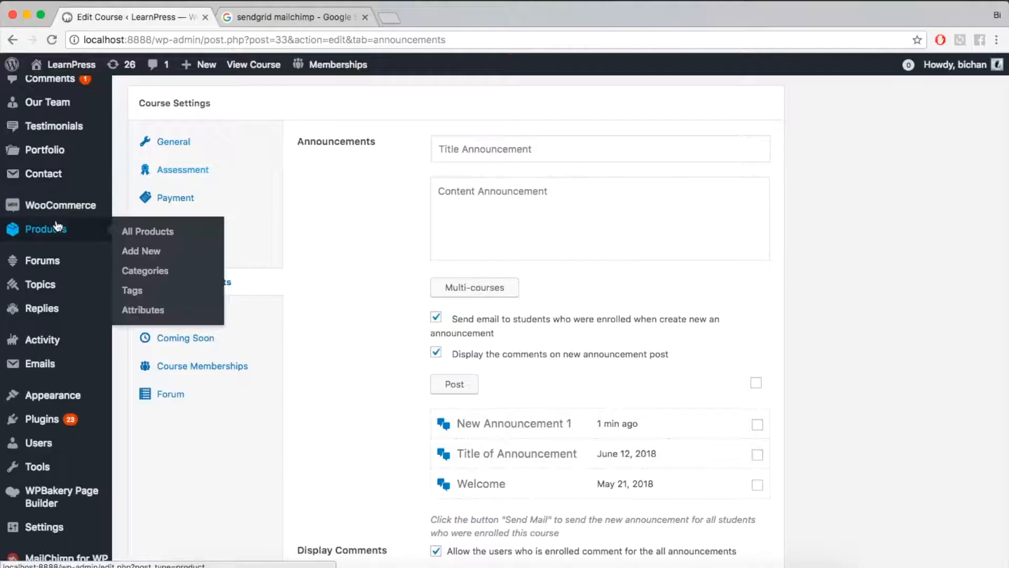
{"action": "scroll", "coordinate": [58, 225], "scroll_direction": "down", "scroll_amount": 4}
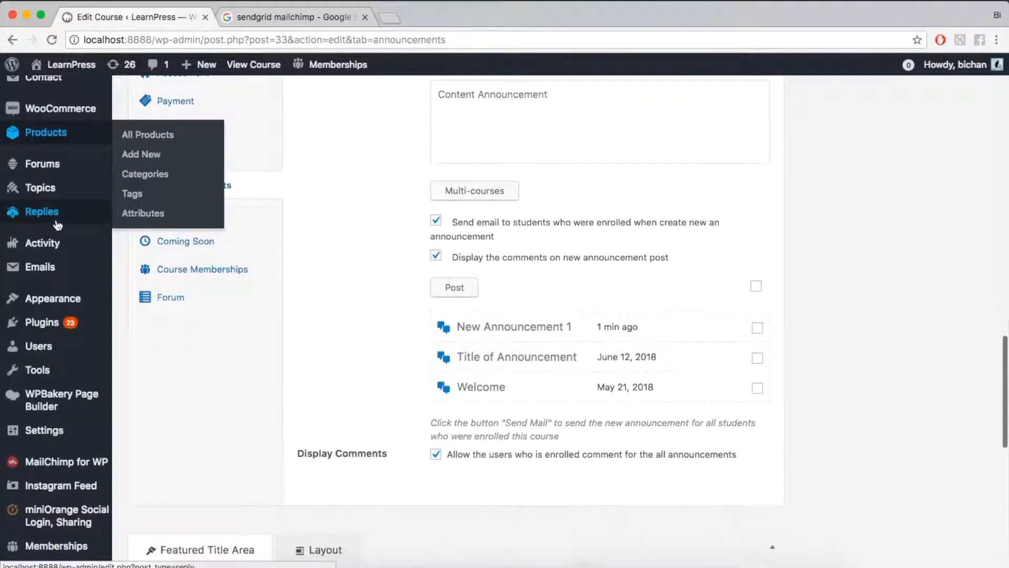
{"action": "scroll", "coordinate": [58, 225], "scroll_direction": "down", "scroll_amount": 5}
{"action": "mouse_move", "coordinate": [60, 367]}
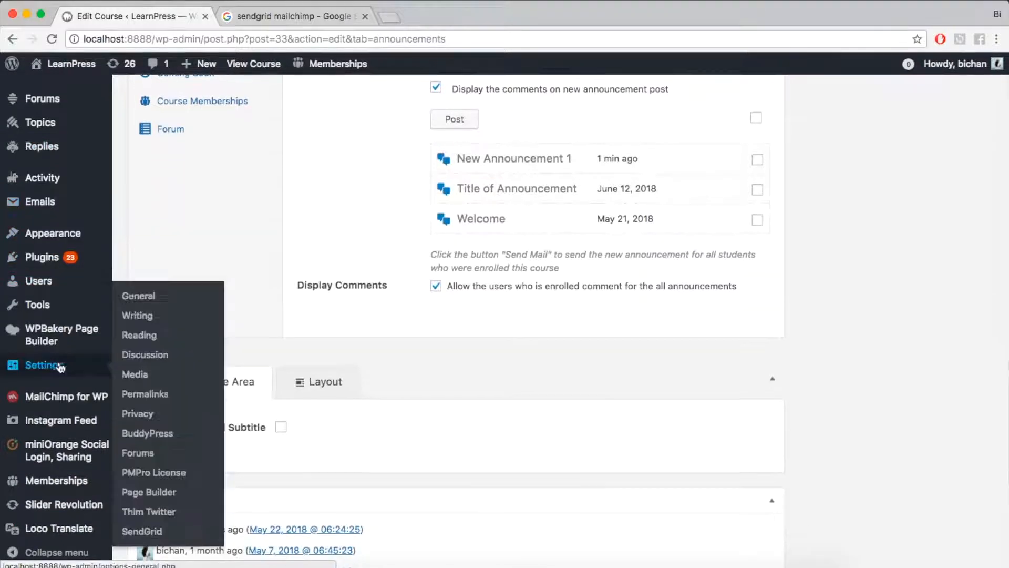
{"action": "left_click", "coordinate": [147, 531]}
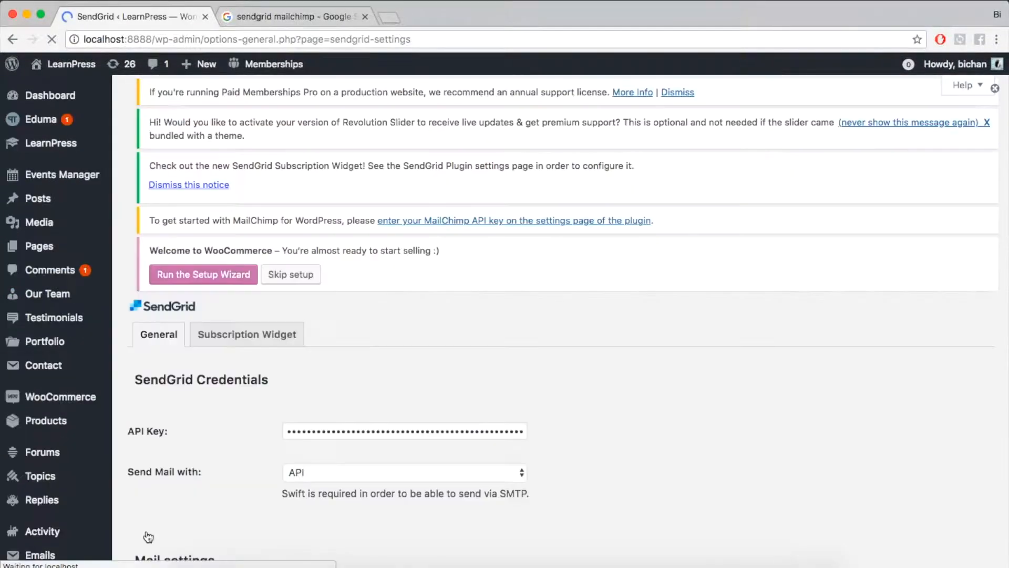
Review the SendGrid credentials, sending method and mail settings, and save the options
{"action": "scroll", "coordinate": [148, 536], "scroll_direction": "down", "scroll_amount": 3}
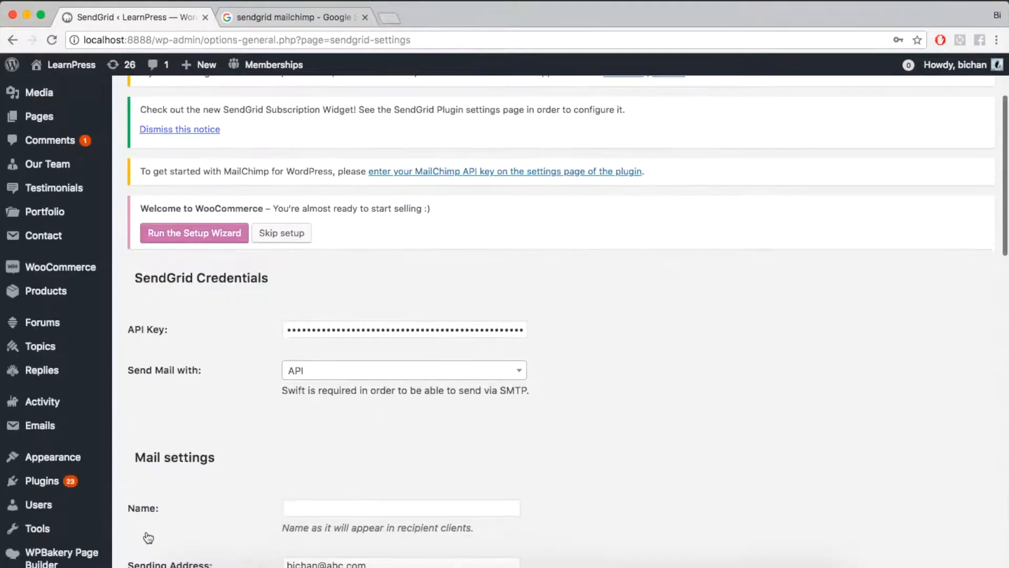
{"action": "left_click", "coordinate": [326, 376]}
{"action": "left_click", "coordinate": [318, 391]}
{"action": "left_click", "coordinate": [331, 329]}
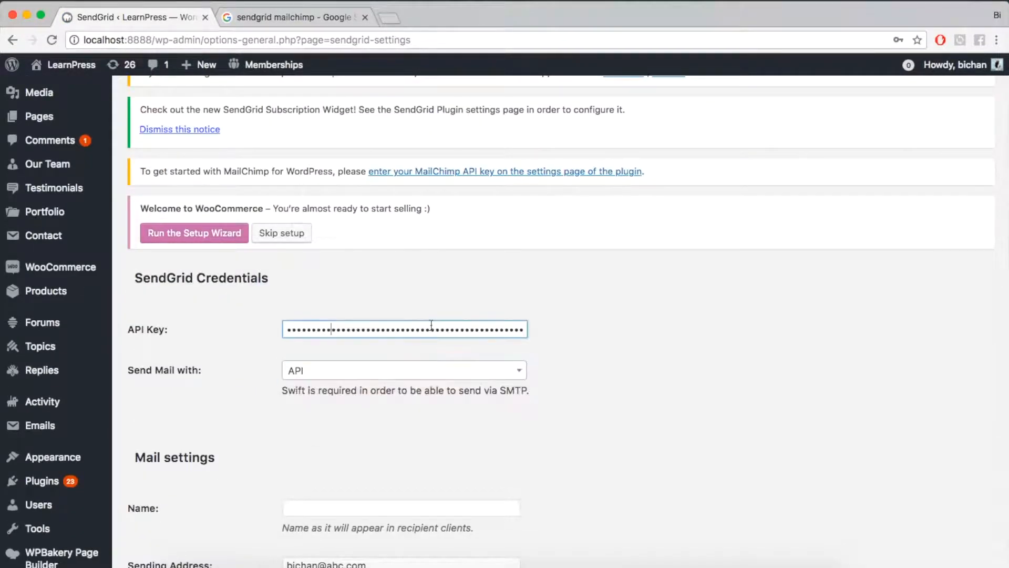
{"action": "scroll", "coordinate": [279, 346], "scroll_direction": "down", "scroll_amount": 5}
{"action": "scroll", "coordinate": [331, 371], "scroll_direction": "down", "scroll_amount": 2}
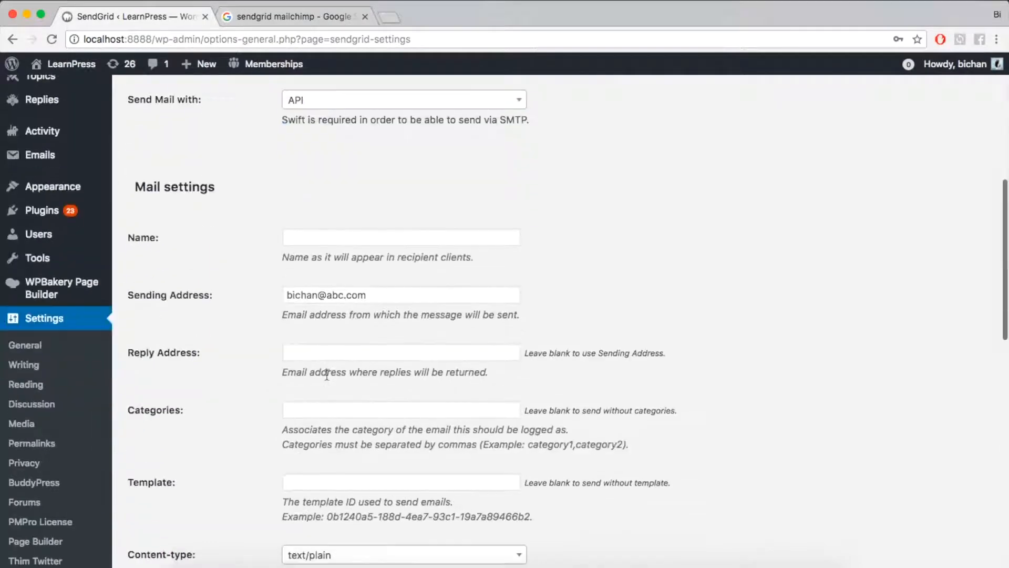
{"action": "scroll", "coordinate": [304, 341], "scroll_direction": "down", "scroll_amount": 3}
{"action": "scroll", "coordinate": [297, 389], "scroll_direction": "down", "scroll_amount": 2}
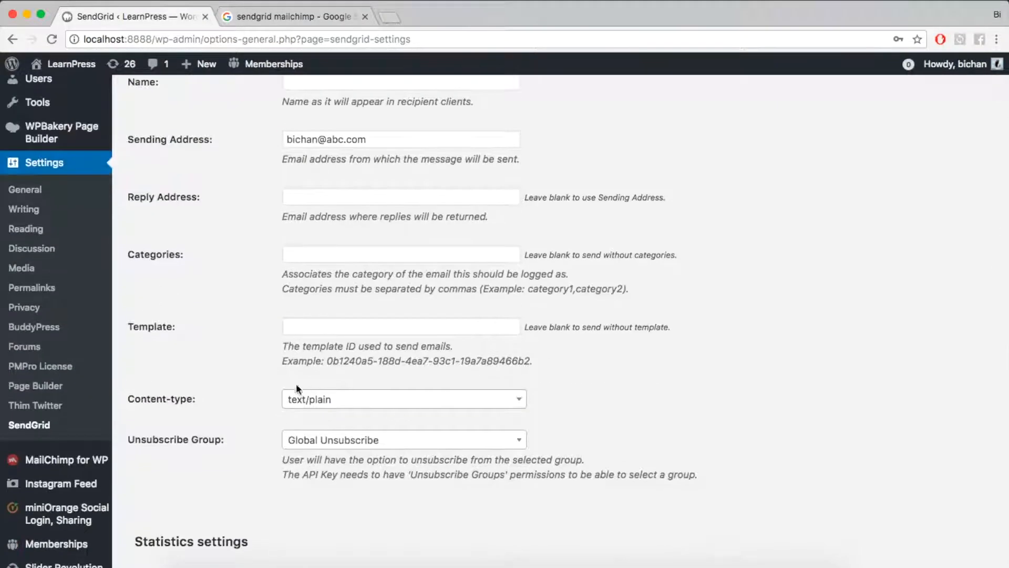
{"action": "scroll", "coordinate": [315, 415], "scroll_direction": "down", "scroll_amount": 10}
{"action": "left_click", "coordinate": [200, 413]}
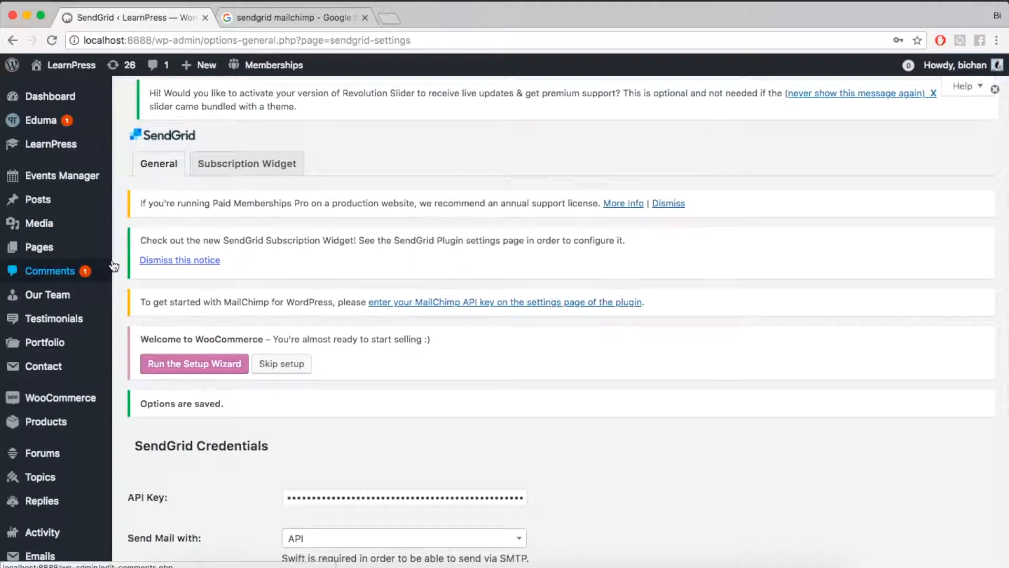
Open the LearnPress email settings for announcements and review the enable option, subject, heading and email content
{"action": "mouse_move", "coordinate": [93, 157]}
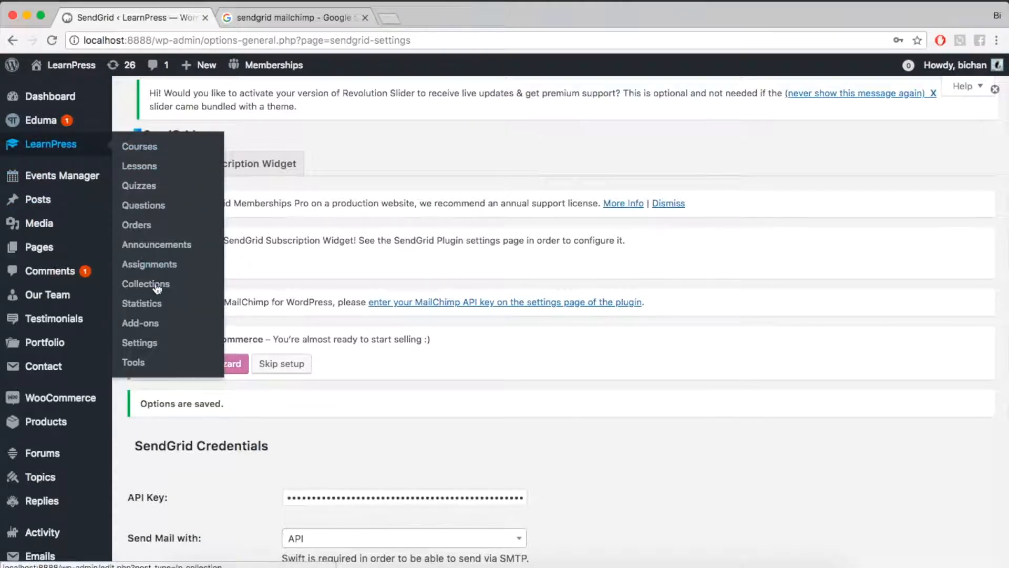
{"action": "left_click", "coordinate": [128, 349]}
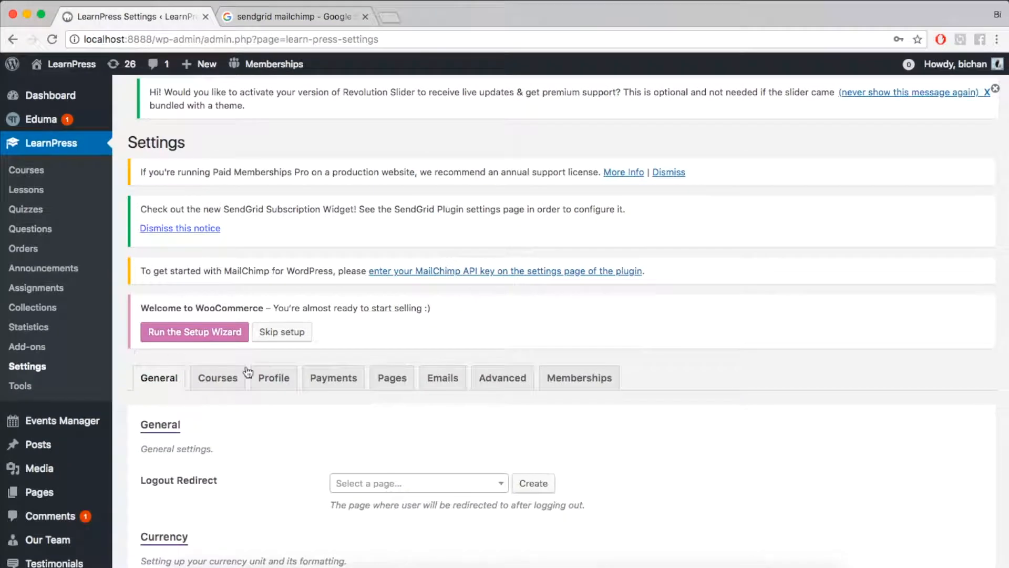
{"action": "left_click", "coordinate": [443, 378]}
{"action": "scroll", "coordinate": [447, 387], "scroll_direction": "down", "scroll_amount": 5}
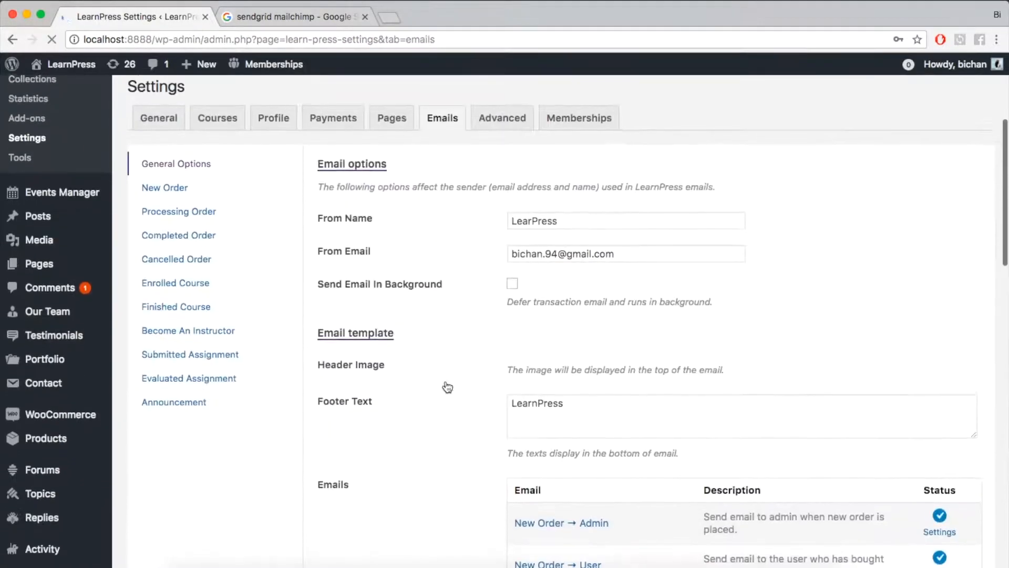
{"action": "scroll", "coordinate": [277, 351], "scroll_direction": "up", "scroll_amount": 1}
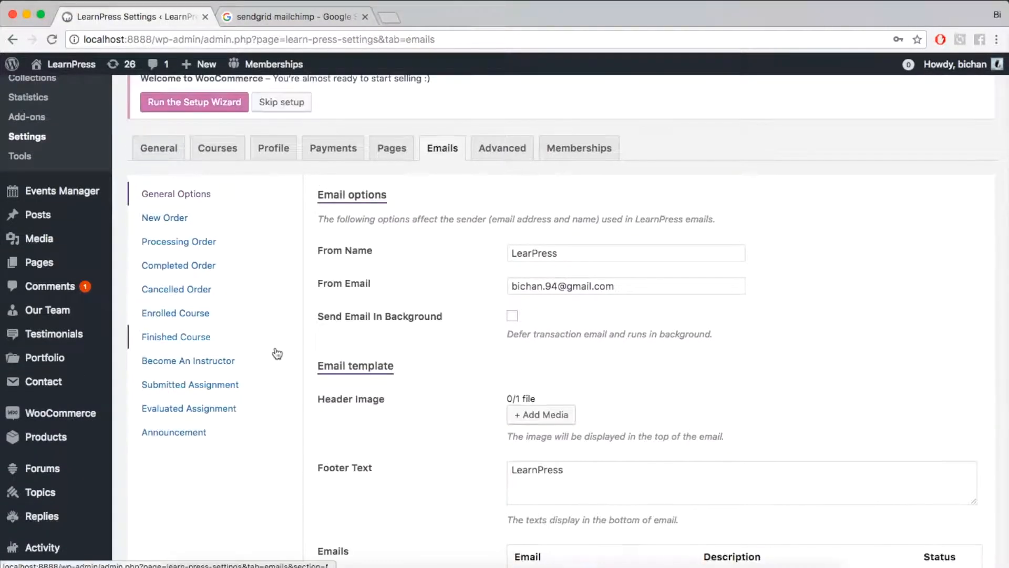
{"action": "left_click", "coordinate": [174, 428]}
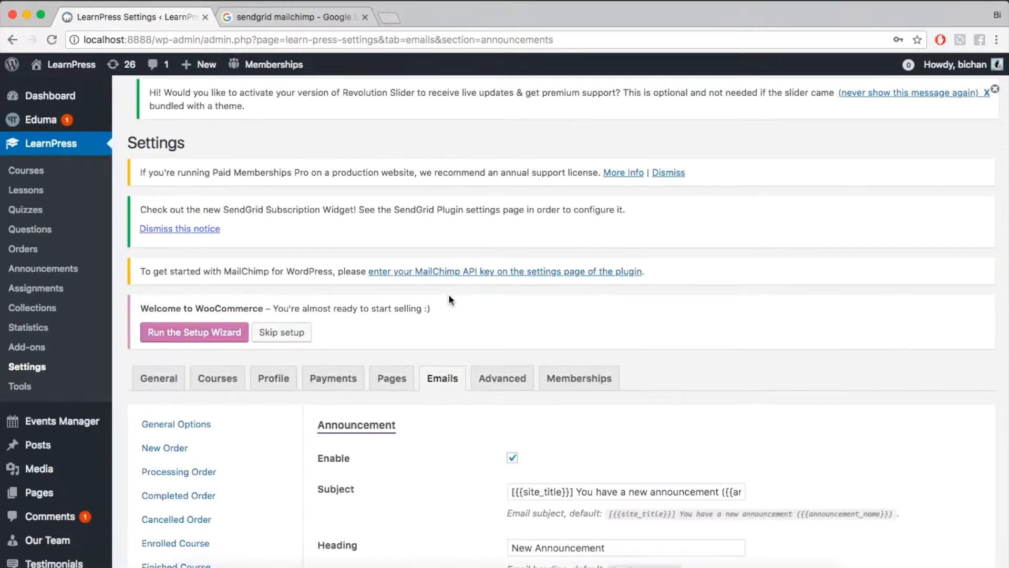
{"action": "scroll", "coordinate": [473, 287], "scroll_direction": "down", "scroll_amount": 5}
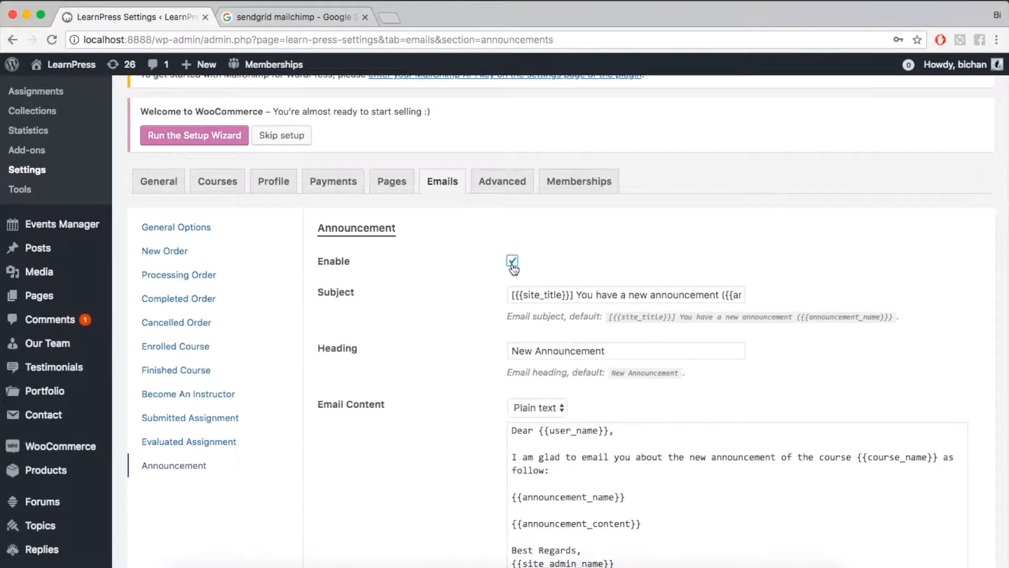
{"action": "scroll", "coordinate": [540, 286], "scroll_direction": "down", "scroll_amount": 3}
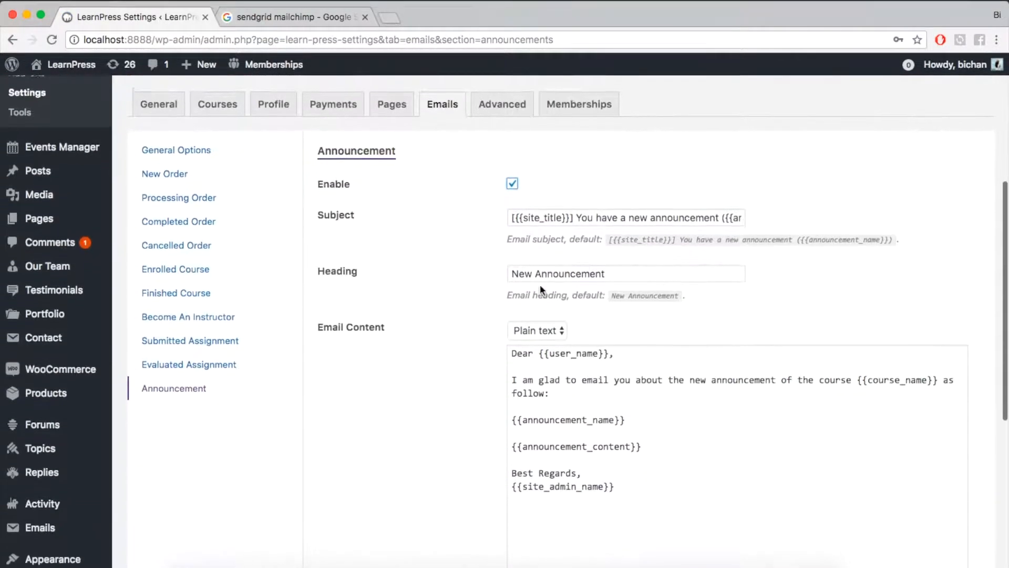
{"action": "scroll", "coordinate": [541, 285], "scroll_direction": "down", "scroll_amount": 2}
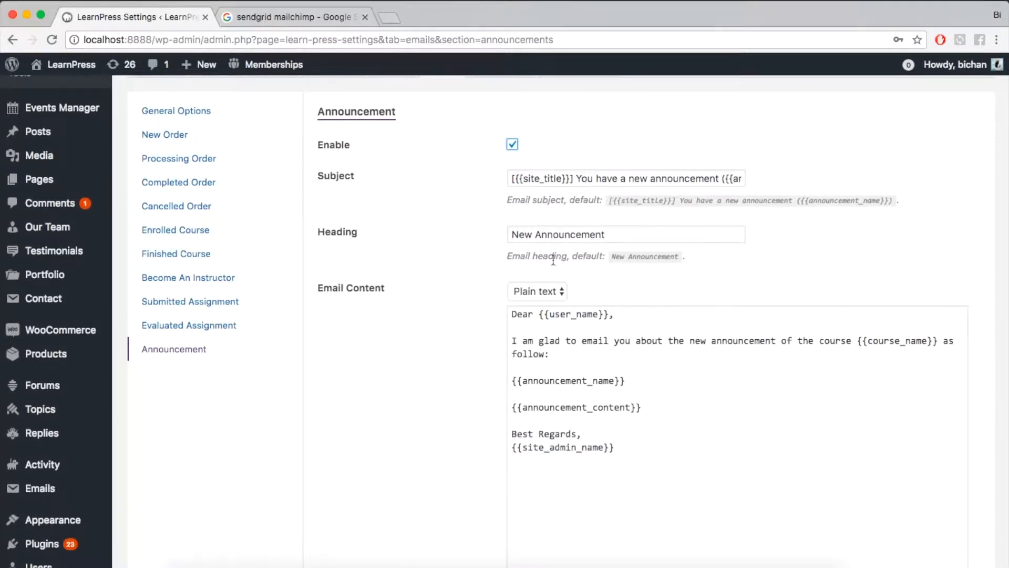
Save the LearnPress announcement email settings
{"action": "scroll", "coordinate": [553, 259], "scroll_direction": "down", "scroll_amount": 10}
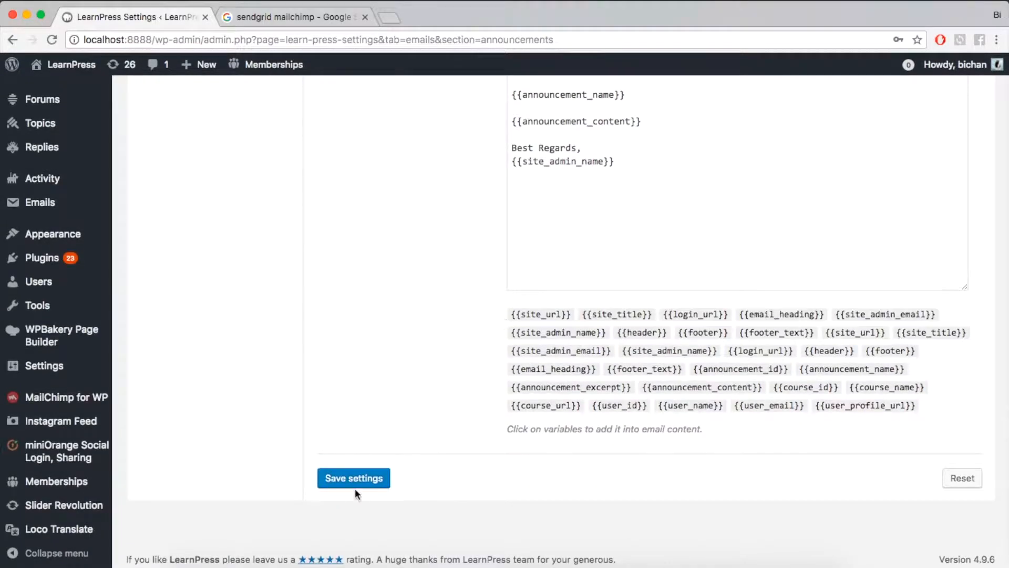
{"action": "left_click", "coordinate": [365, 483]}
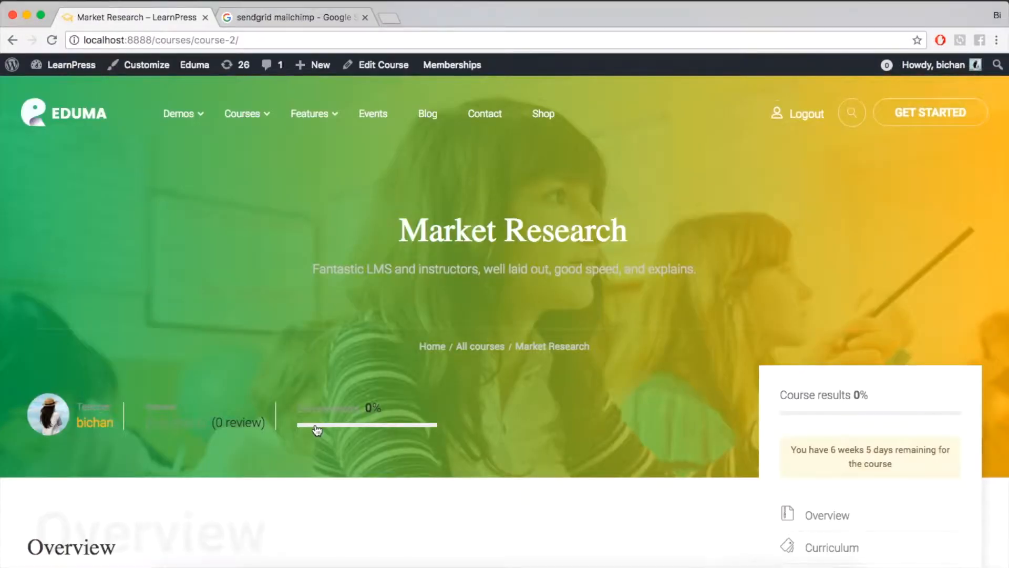
Check the section links beside the overview on the Market Research course page
{"action": "scroll", "coordinate": [317, 430], "scroll_direction": "down", "scroll_amount": 5}
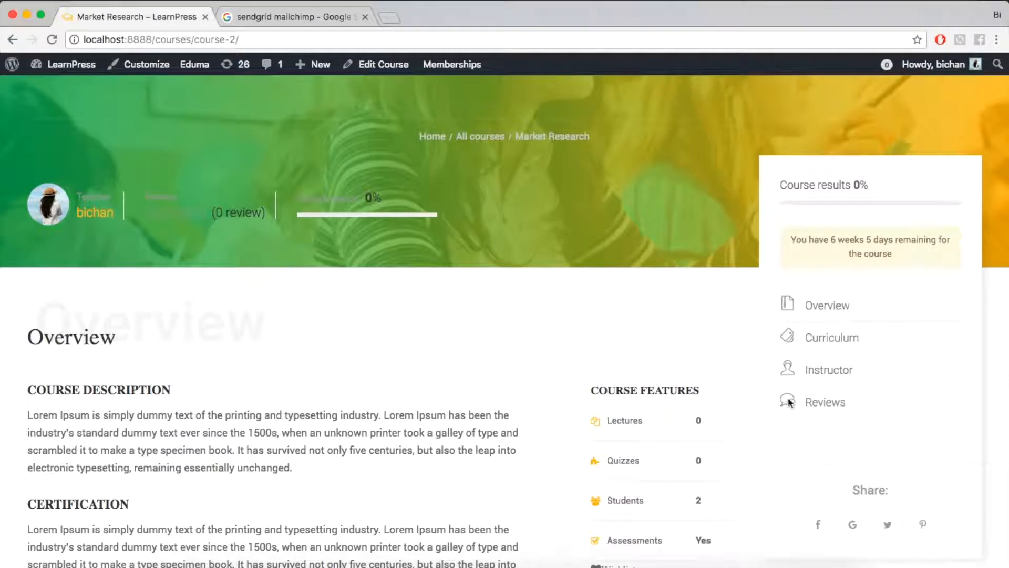
{"action": "scroll", "coordinate": [663, 415], "scroll_direction": "down", "scroll_amount": 2}
{"action": "scroll", "coordinate": [661, 414], "scroll_direction": "up", "scroll_amount": 1}
Enable the Announcements tab for single course pages in the theme customizer, publish the change and return to the course page
{"action": "left_click", "coordinate": [149, 73]}
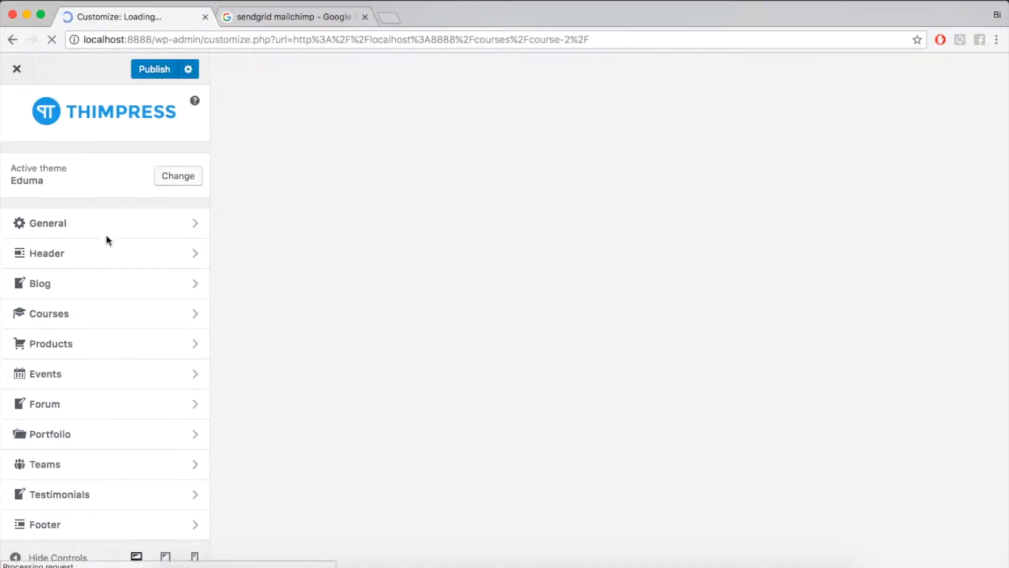
{"action": "left_click", "coordinate": [63, 318]}
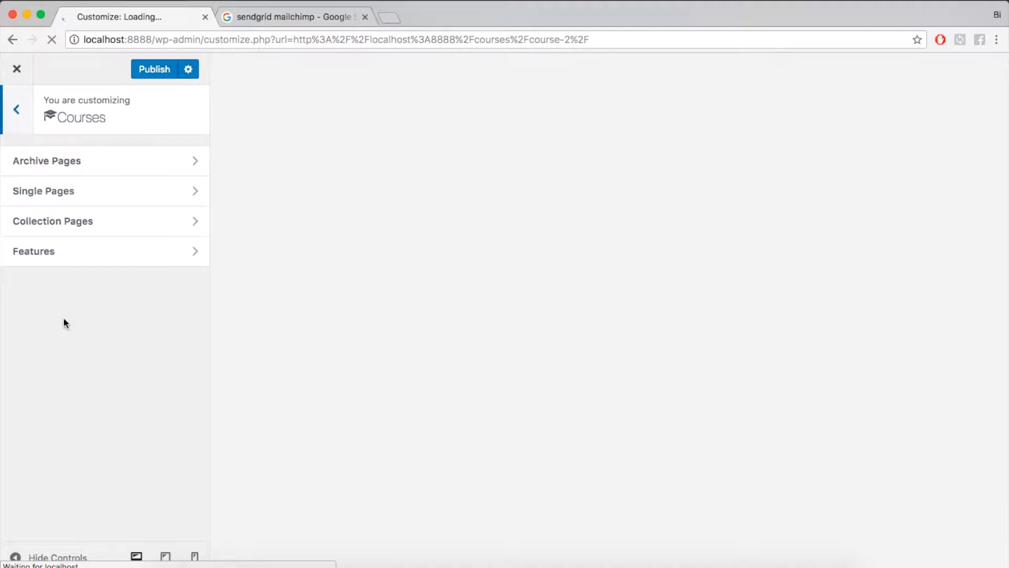
{"action": "left_click", "coordinate": [54, 202]}
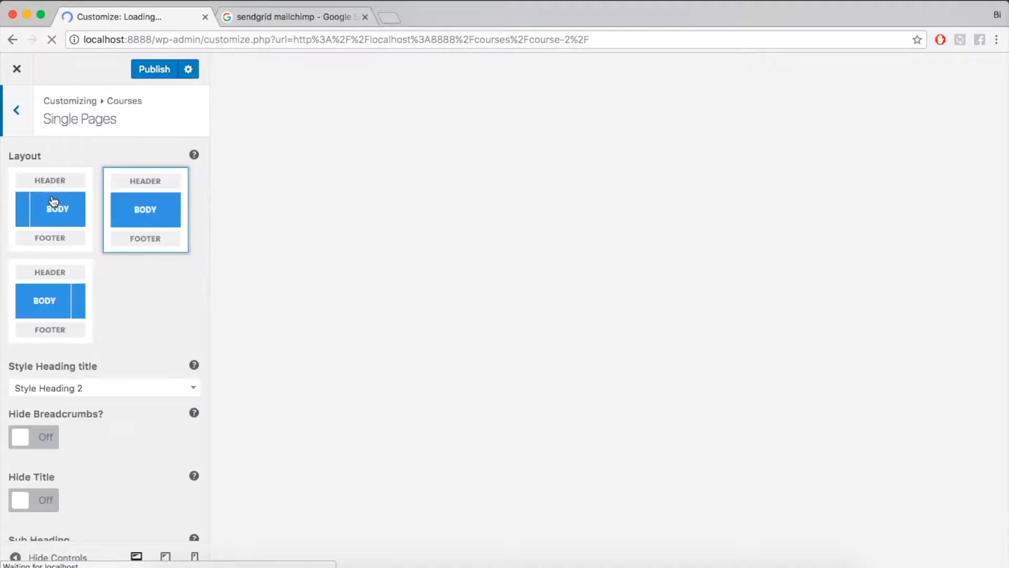
{"action": "scroll", "coordinate": [104, 312], "scroll_direction": "down", "scroll_amount": 10}
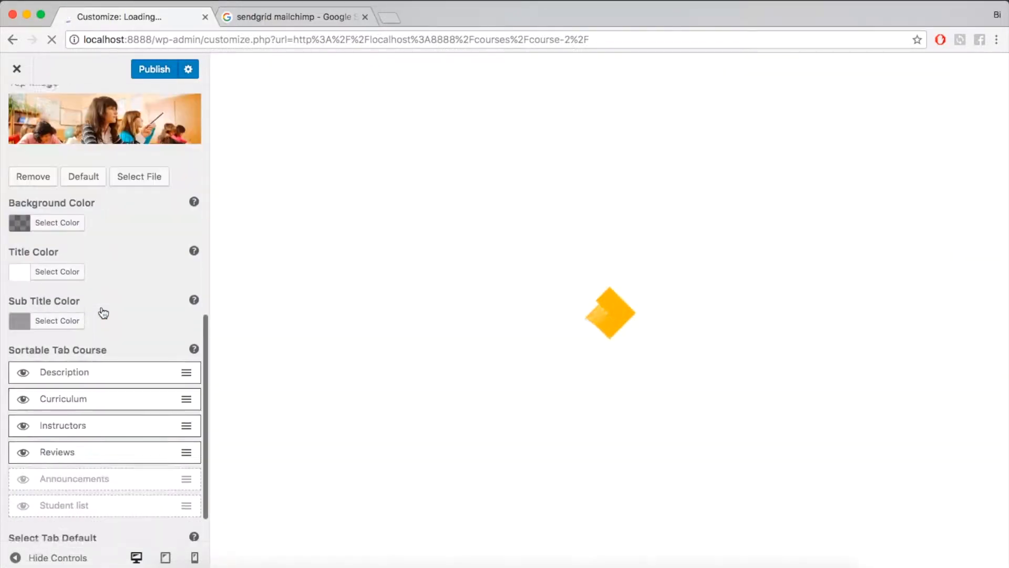
{"action": "left_click", "coordinate": [23, 455]}
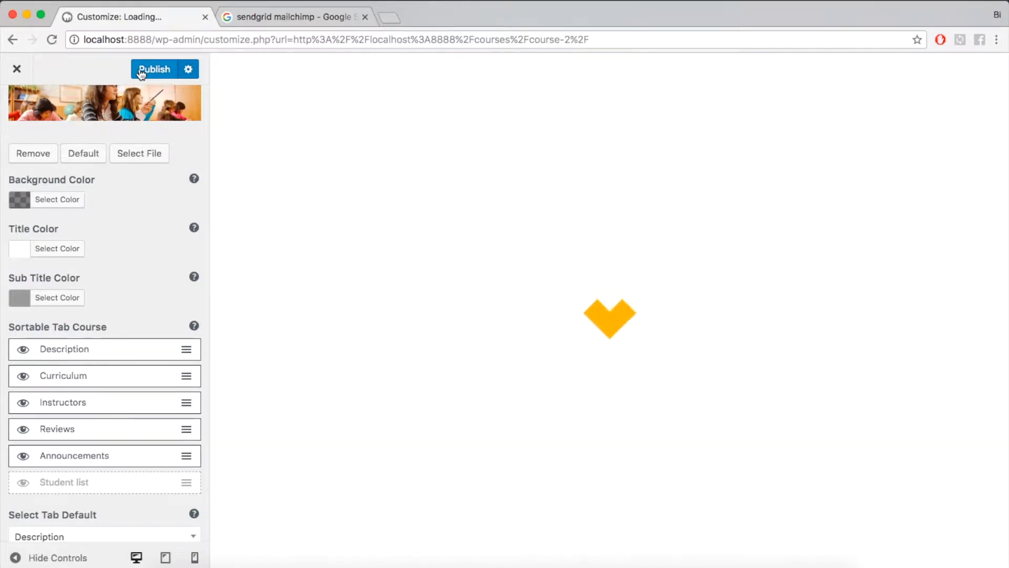
{"action": "left_click", "coordinate": [141, 71]}
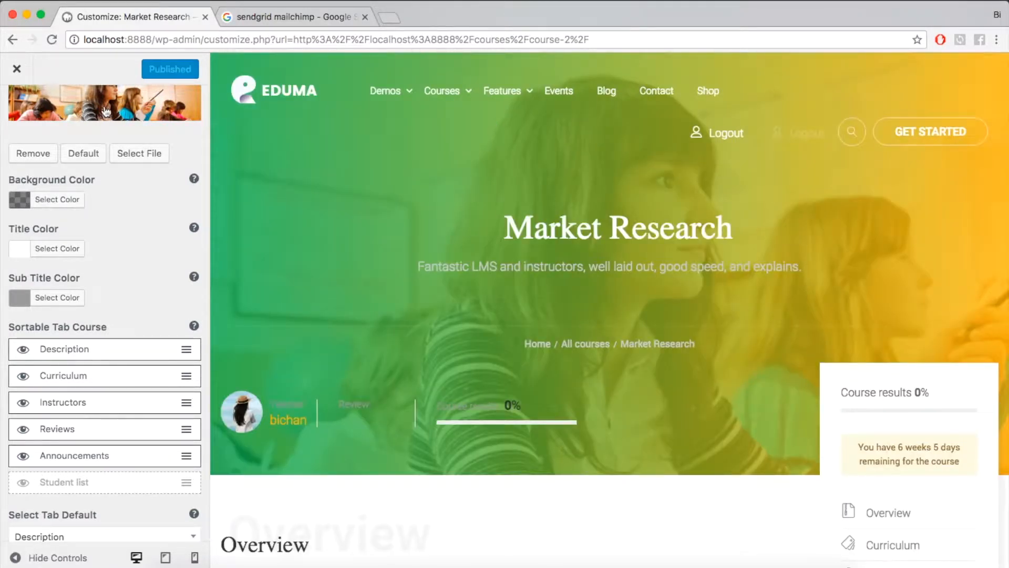
{"action": "left_click", "coordinate": [18, 68]}
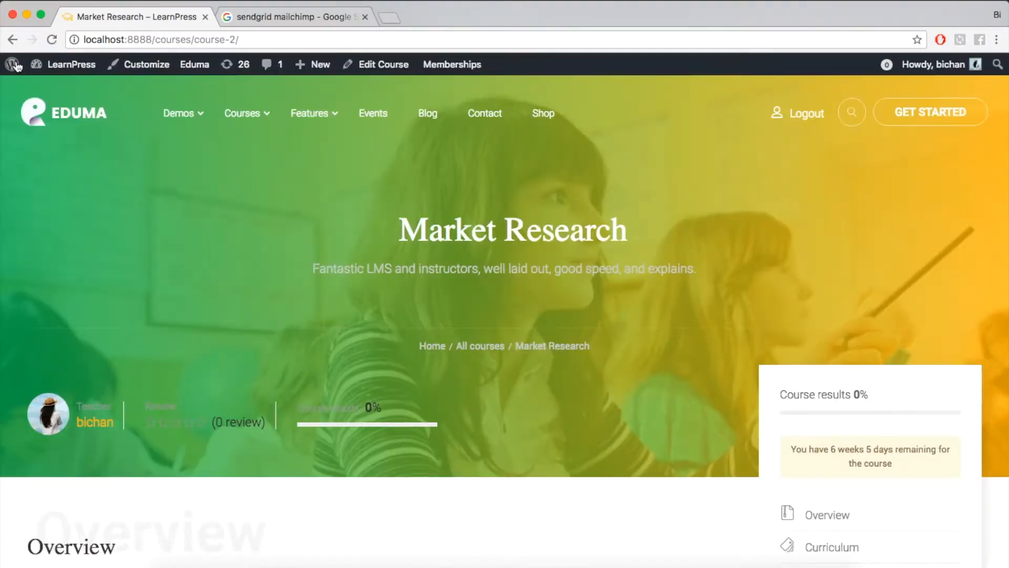
Go to the course page's Announcements section and expand the Title of Announcement and Welcome entries to view their content and comments
{"action": "scroll", "coordinate": [540, 428], "scroll_direction": "down", "scroll_amount": 7}
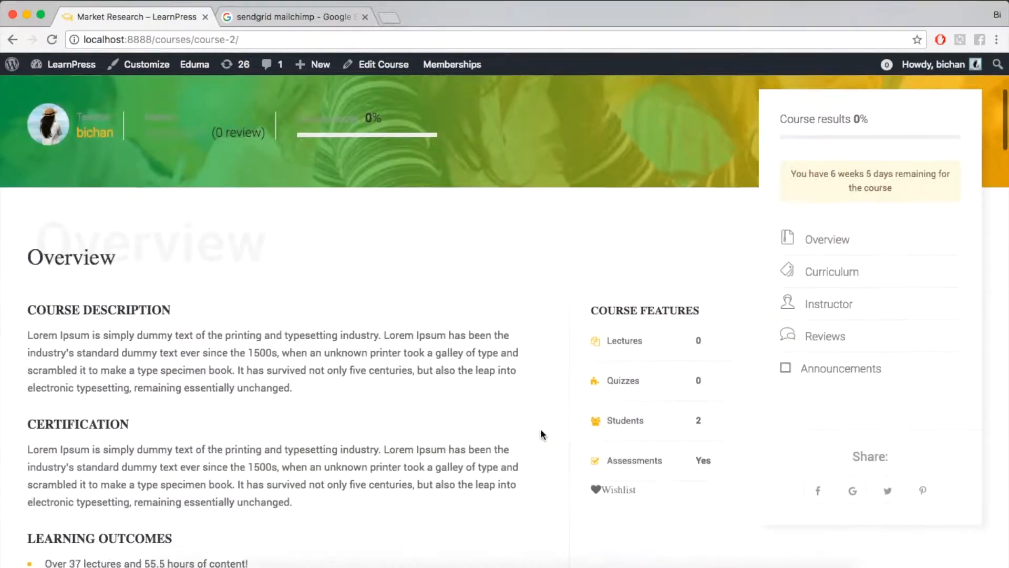
{"action": "left_click", "coordinate": [845, 369]}
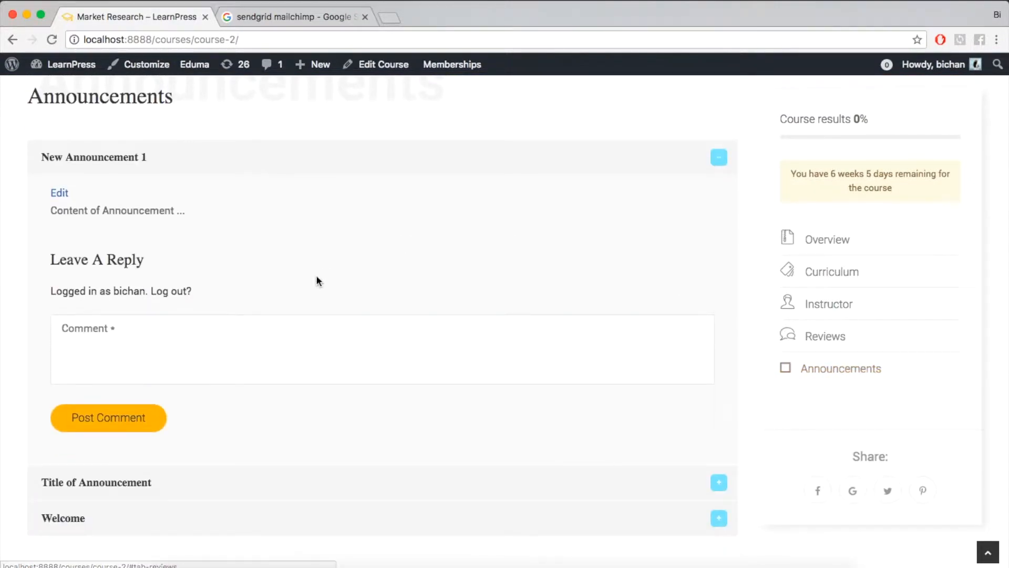
{"action": "scroll", "coordinate": [317, 275], "scroll_direction": "down", "scroll_amount": 2}
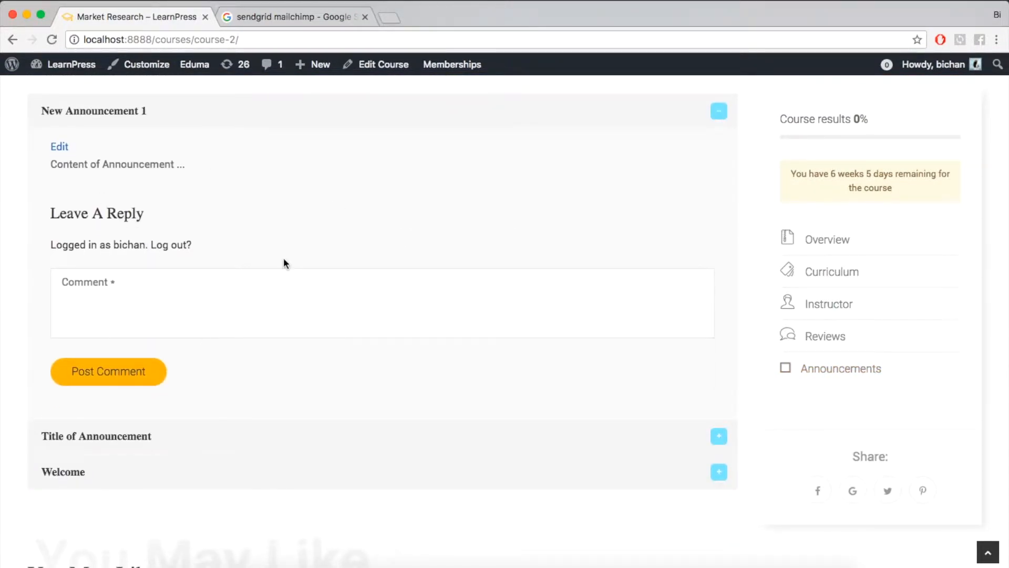
{"action": "scroll", "coordinate": [284, 263], "scroll_direction": "down", "scroll_amount": 3}
{"action": "left_click", "coordinate": [138, 318]}
{"action": "scroll", "coordinate": [137, 315], "scroll_direction": "down", "scroll_amount": 6}
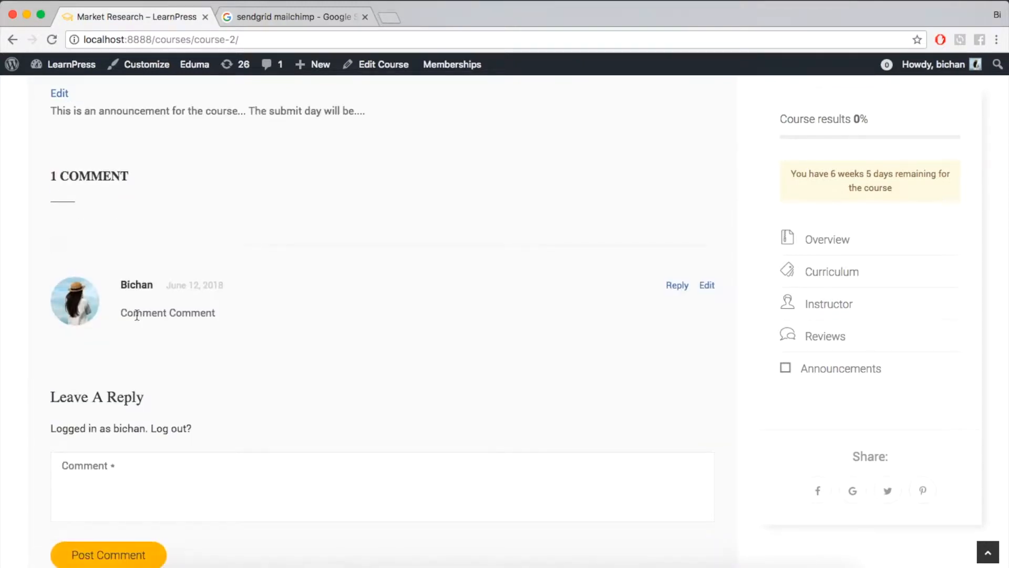
{"action": "left_click", "coordinate": [124, 395]}
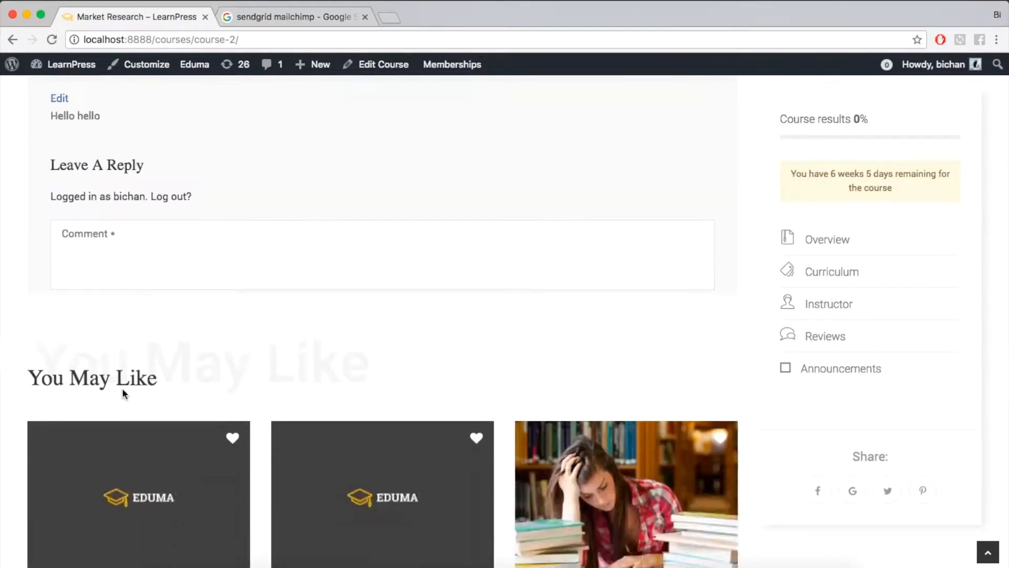
Expand New Announcement 1 again and view its content and reply form
{"action": "scroll", "coordinate": [273, 313], "scroll_direction": "up", "scroll_amount": 4}
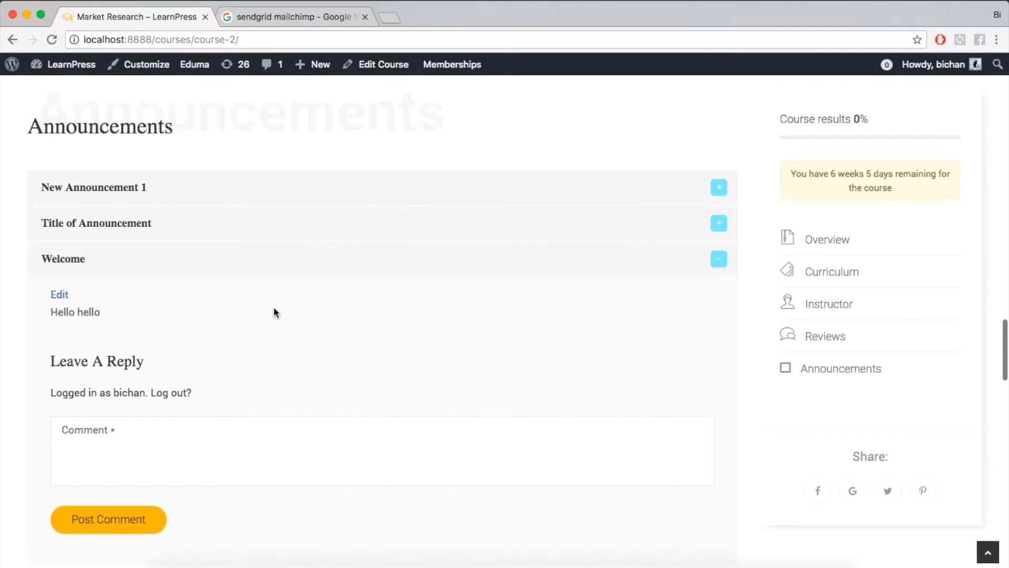
{"action": "left_click", "coordinate": [221, 210]}
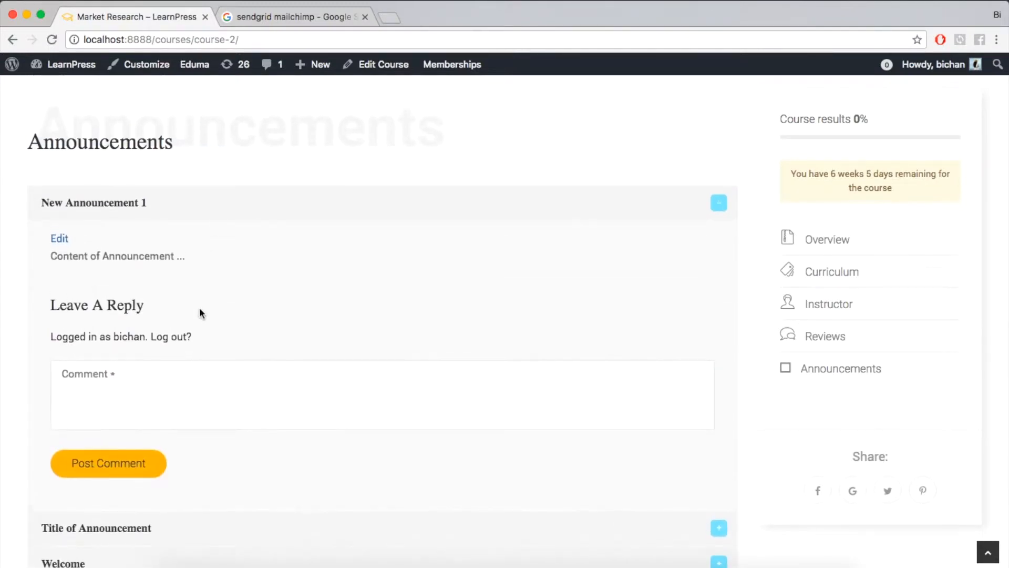
{"action": "scroll", "coordinate": [200, 307], "scroll_direction": "down", "scroll_amount": 1}
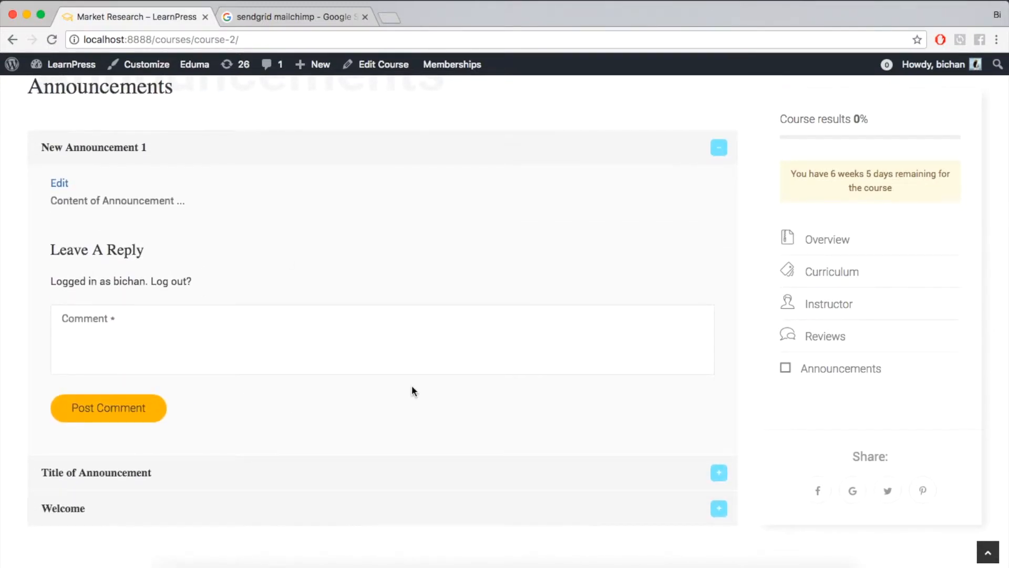
Leave the Market Research course page for the site's home page
{"action": "scroll", "coordinate": [430, 377], "scroll_direction": "up", "scroll_amount": 20}
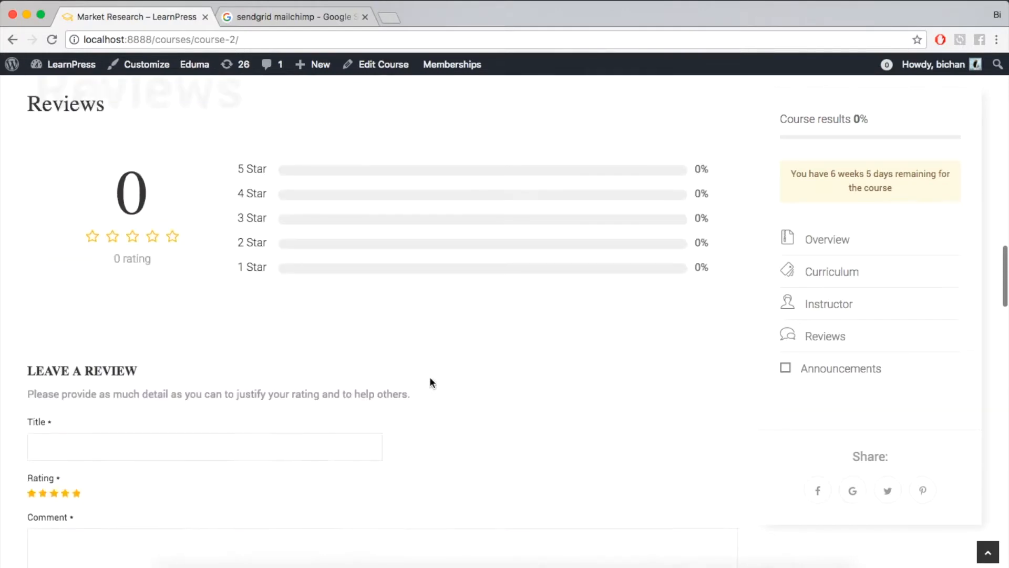
{"action": "scroll", "coordinate": [430, 376], "scroll_direction": "up", "scroll_amount": 8}
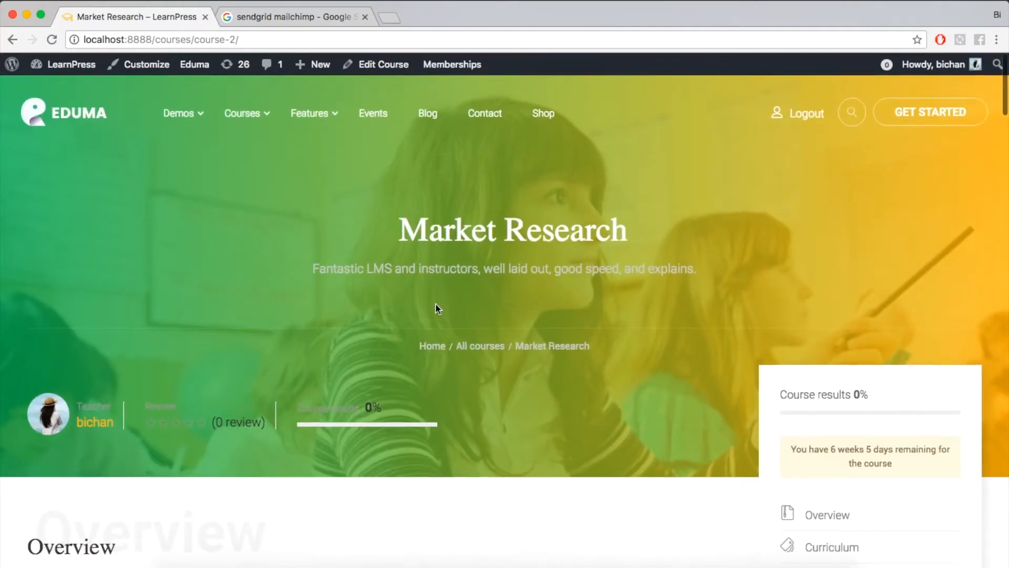
{"action": "left_click", "coordinate": [93, 124]}
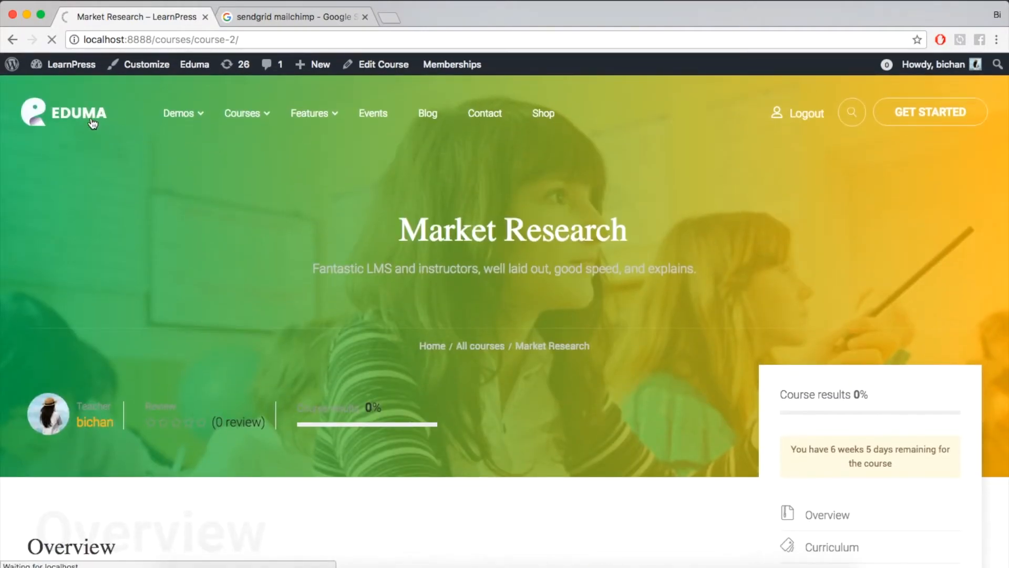